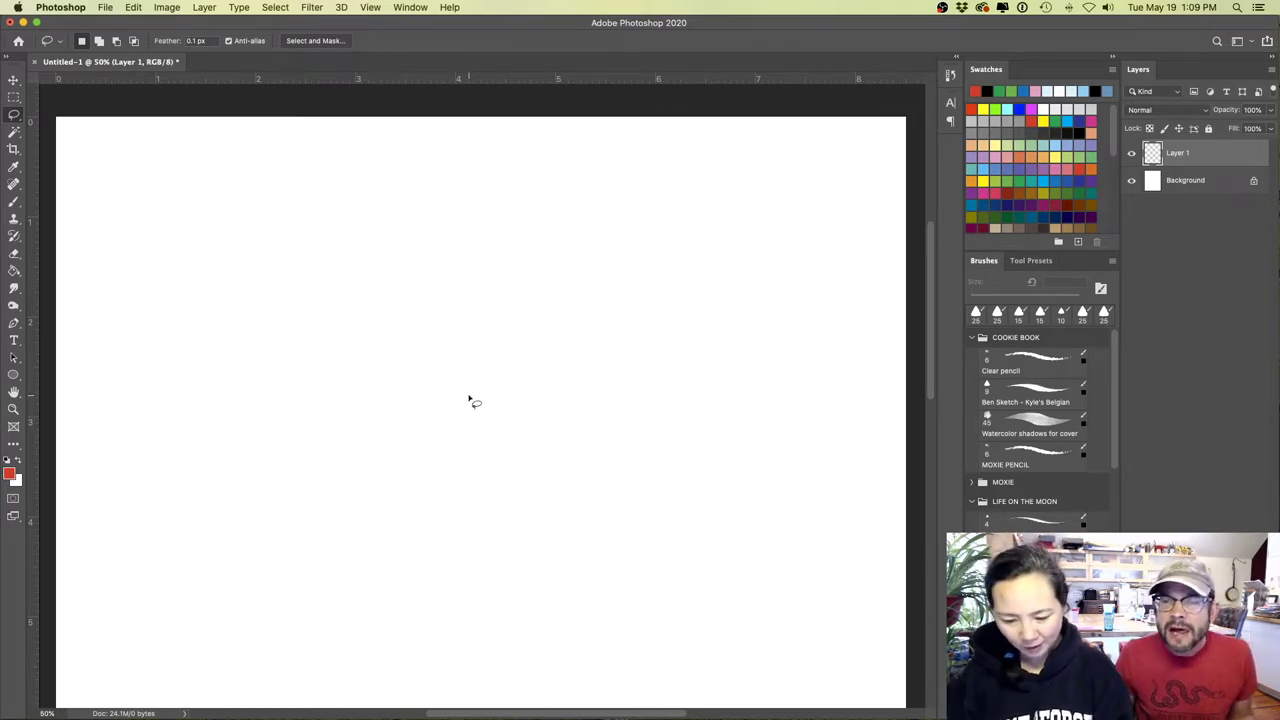
- Draw a koala's ears, top of head, filled nose, dot eyes and mouth in black with the 25 px brush
key(b)
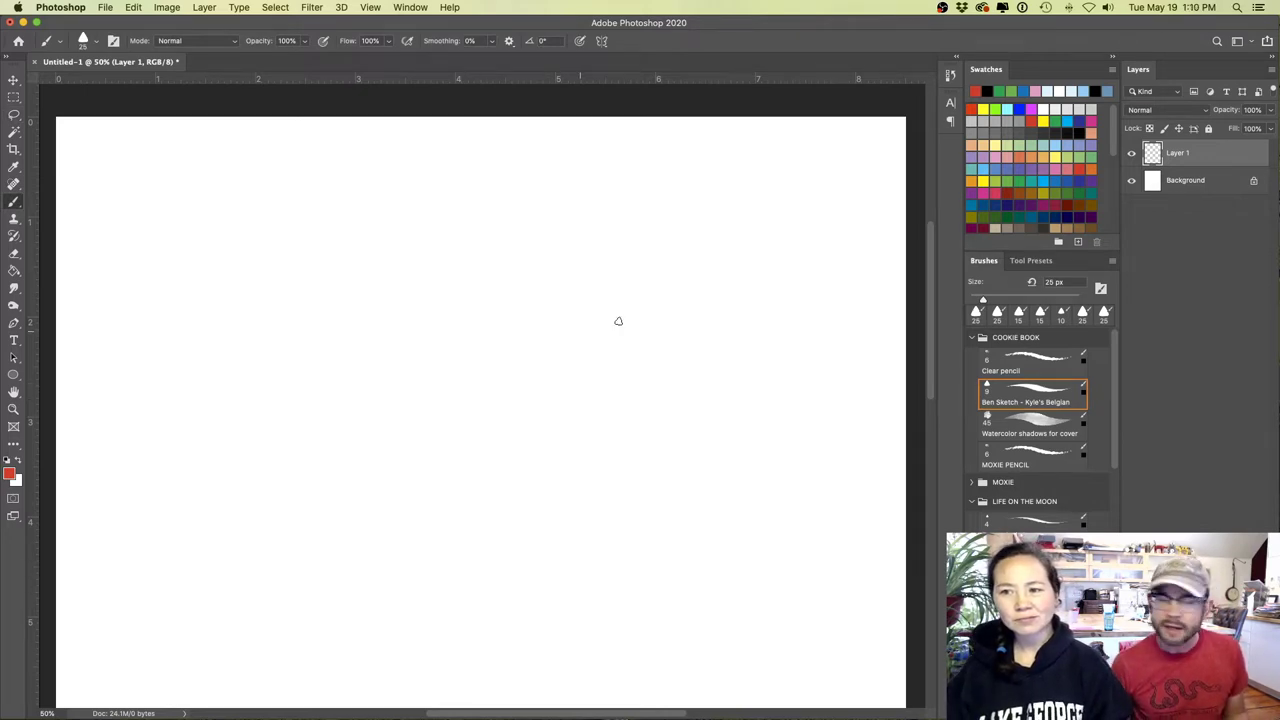
scroll(758, 580, up, 1)
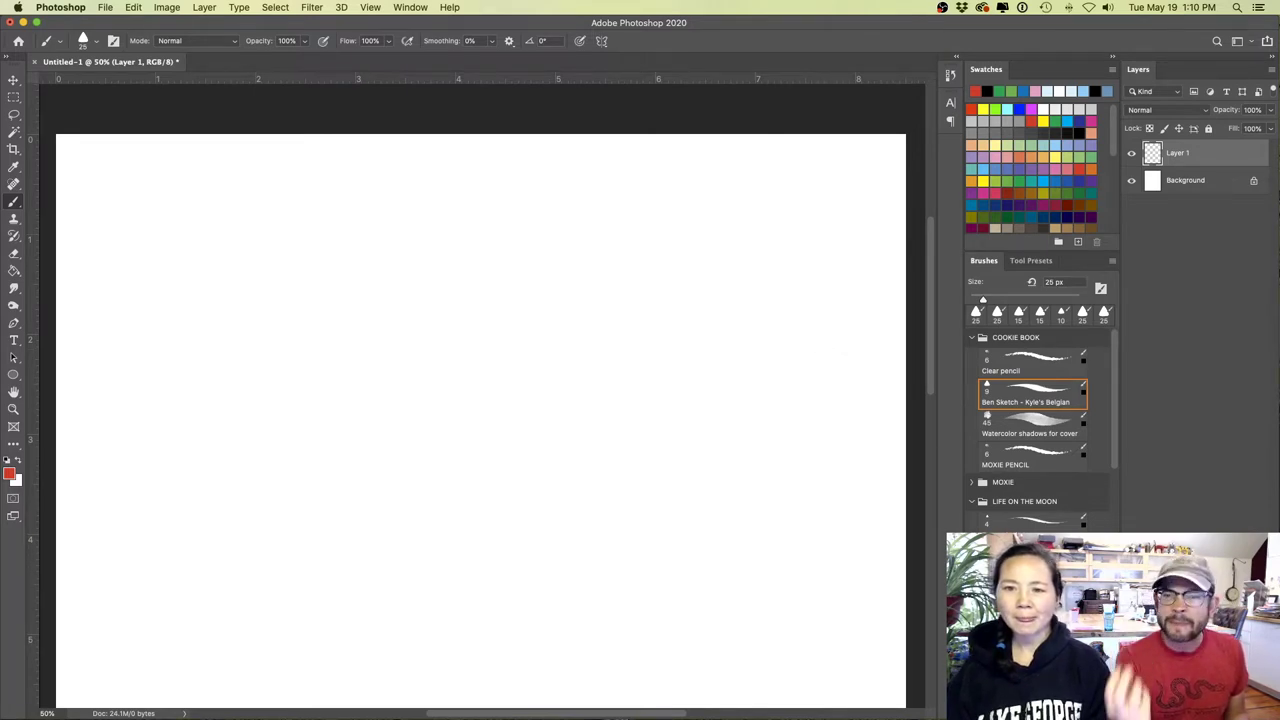
drag(1110, 625, 164, 625)
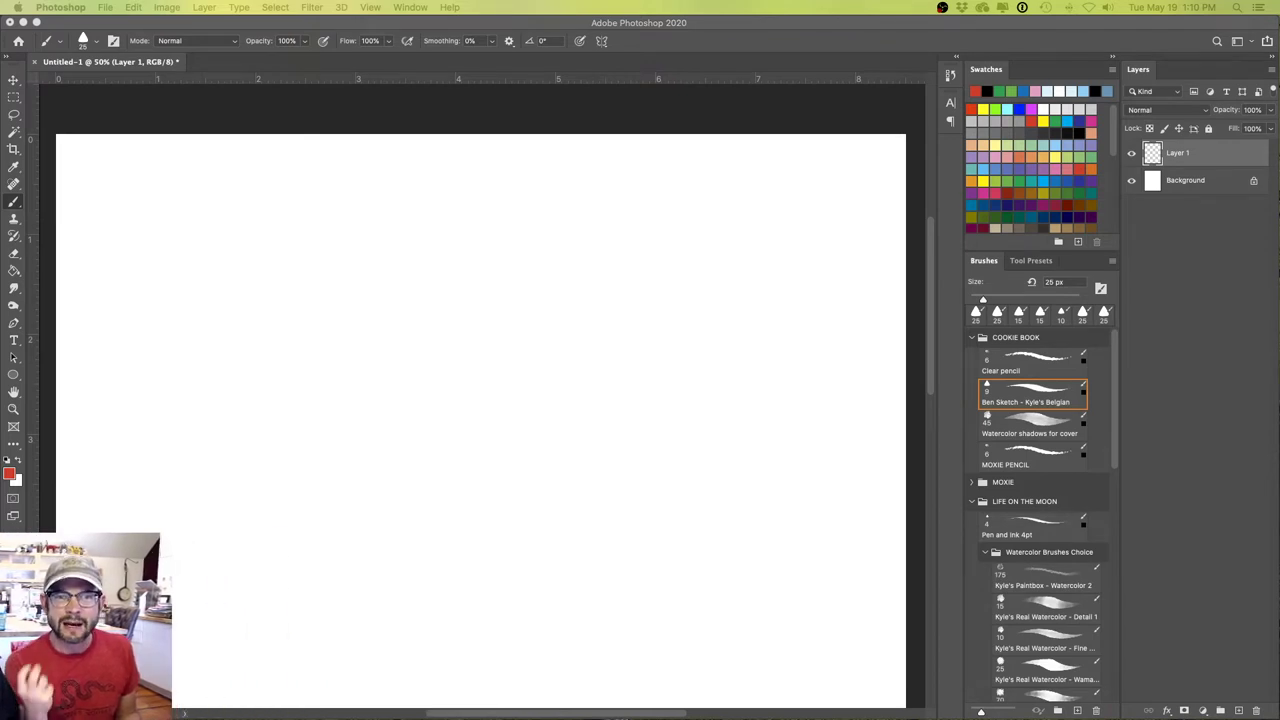
click(571, 416)
drag(494, 400, 626, 391)
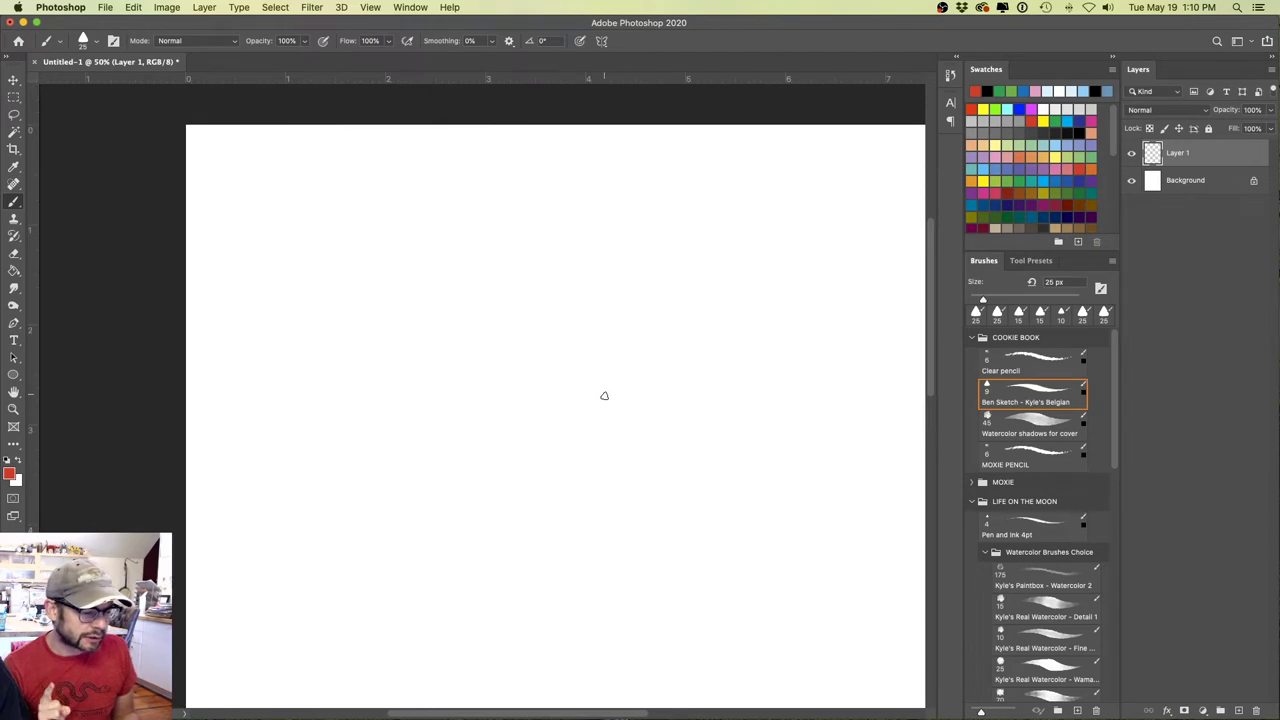
click(8, 461)
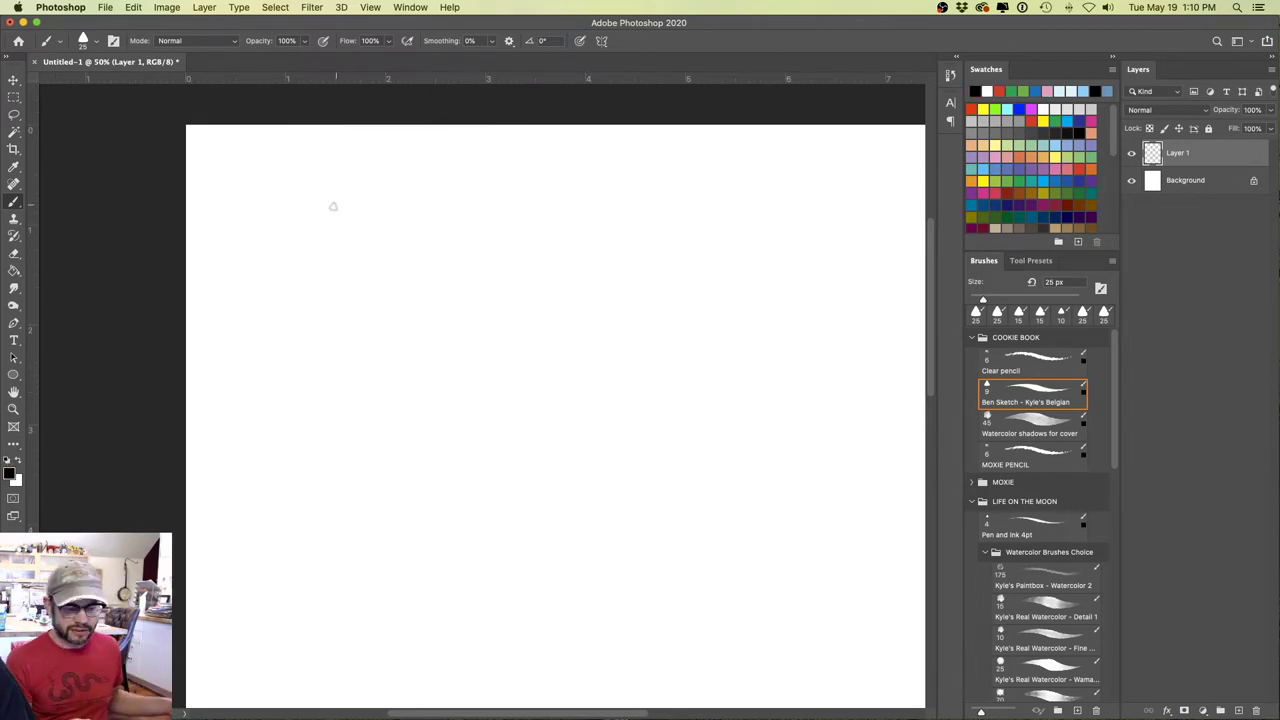
mouse_move(322, 197)
mouse_down()
mouse_move(292, 185)
mouse_move(281, 209)
mouse_move(293, 218)
mouse_move(371, 199)
mouse_move(352, 246)
mouse_move(349, 214)
mouse_move(347, 240)
mouse_move(375, 197)
mouse_move(400, 192)
mouse_move(384, 254)
mouse_up()
click(368, 220)
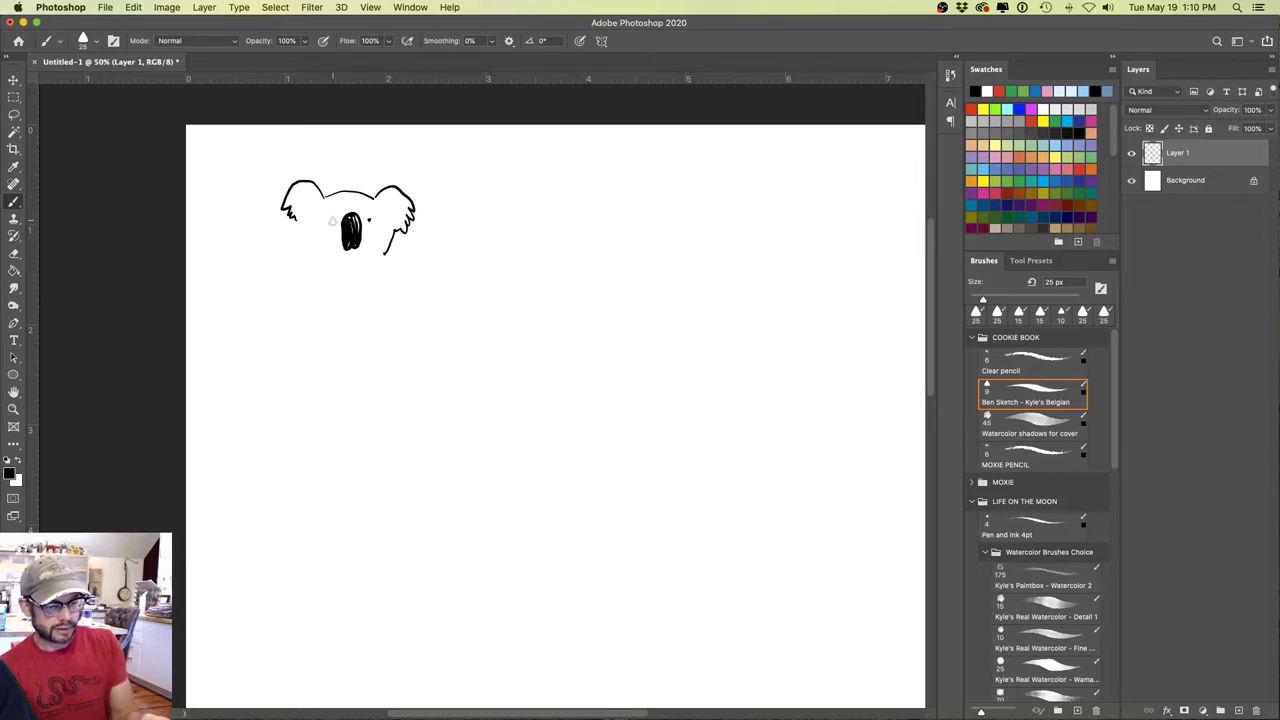
click(332, 219)
drag(342, 254, 354, 256)
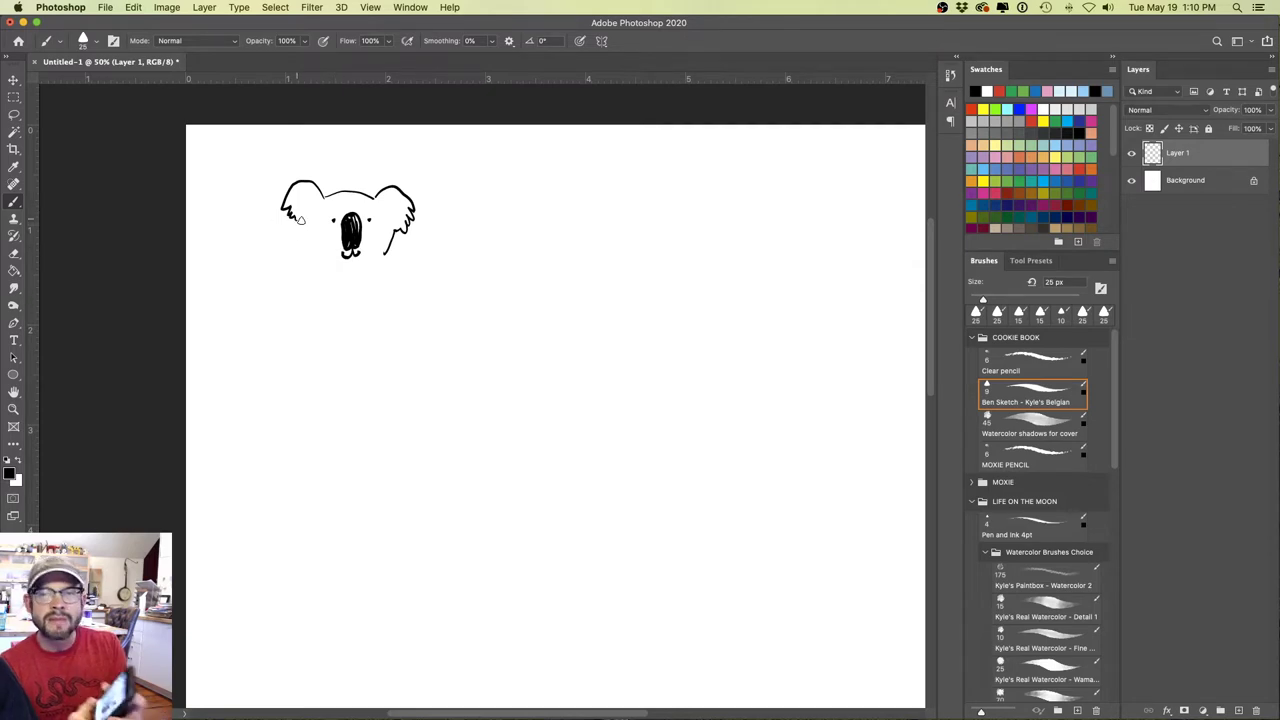
- Draw the open side of the koala's face, its raised arm, the body outline and one foot
drag(306, 226, 326, 267)
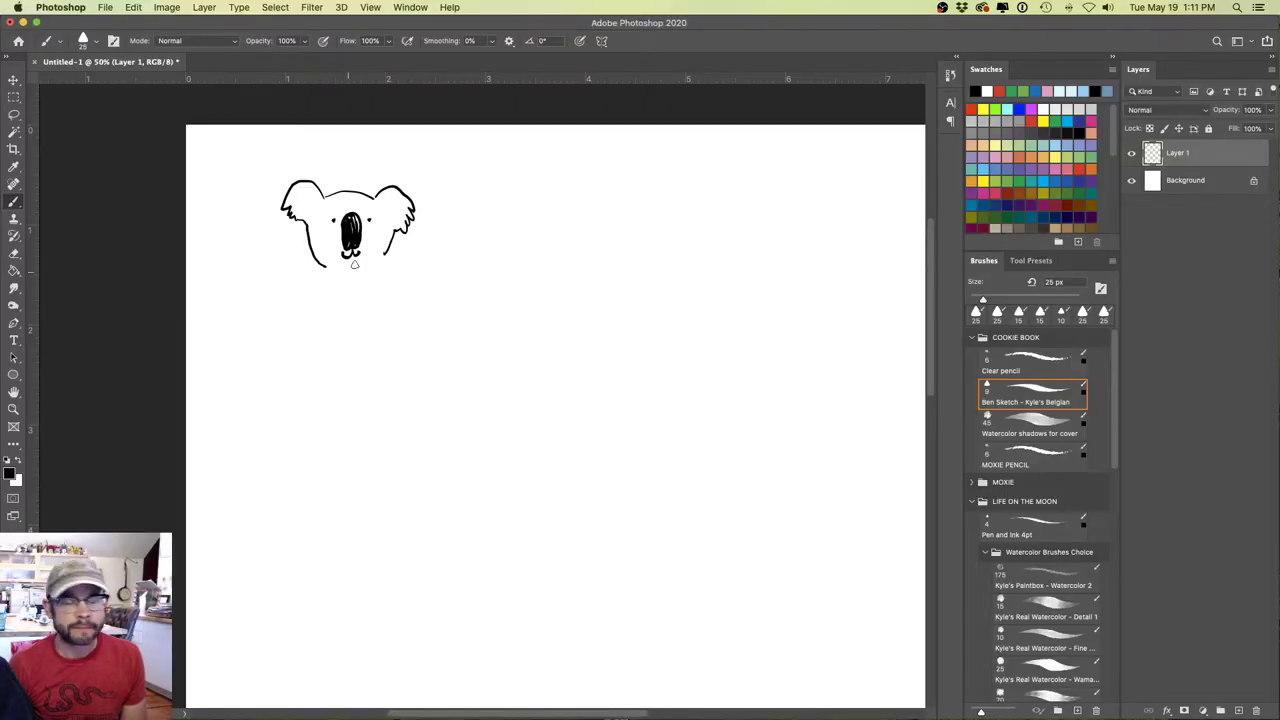
mouse_move(383, 256)
mouse_down()
mouse_move(386, 275)
mouse_move(273, 241)
mouse_move(271, 256)
mouse_move(312, 289)
mouse_move(320, 343)
mouse_up()
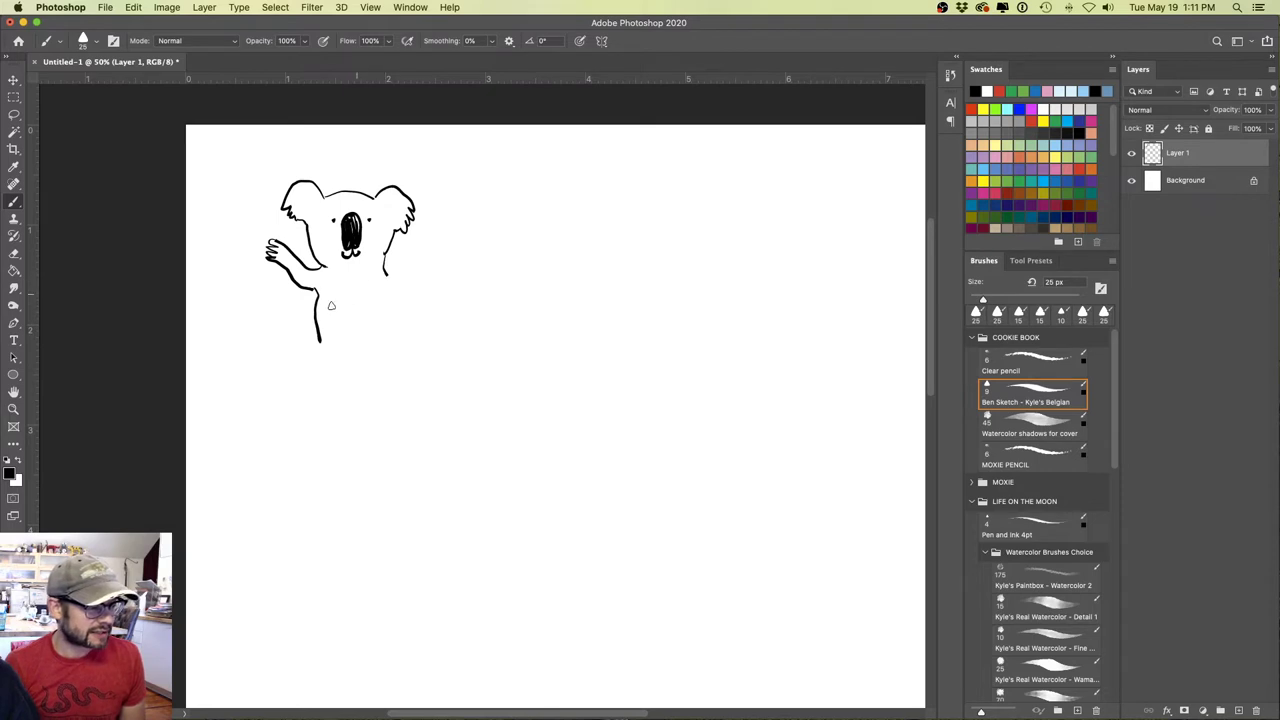
mouse_move(386, 284)
mouse_down()
mouse_move(406, 319)
mouse_move(388, 342)
mouse_move(395, 359)
mouse_move(362, 349)
mouse_up()
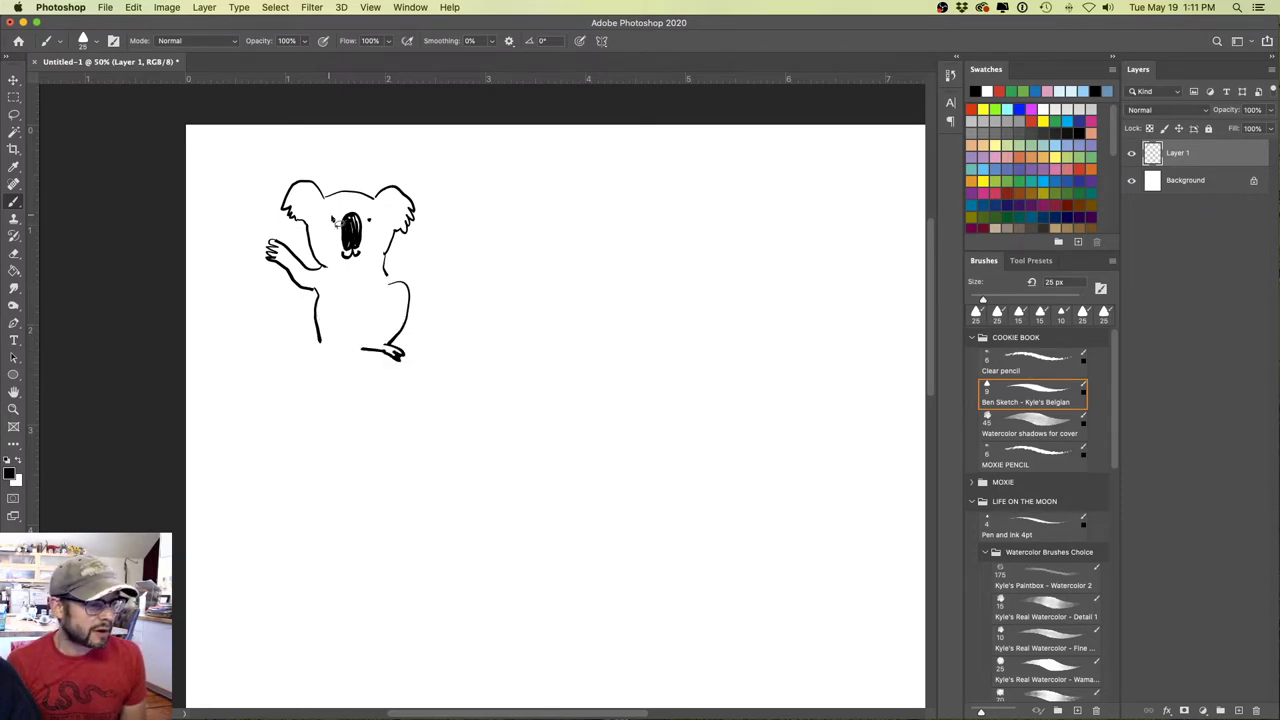
- Replace the koala's dot eyes with large round eyes that have black pupils and white highlights
key(l)
mouse_move(380, 230)
mouse_down()
mouse_move(332, 240)
mouse_move(326, 212)
mouse_move(328, 230)
mouse_move(335, 206)
mouse_move(376, 206)
mouse_move(374, 221)
mouse_move(330, 222)
mouse_up()
key(b)
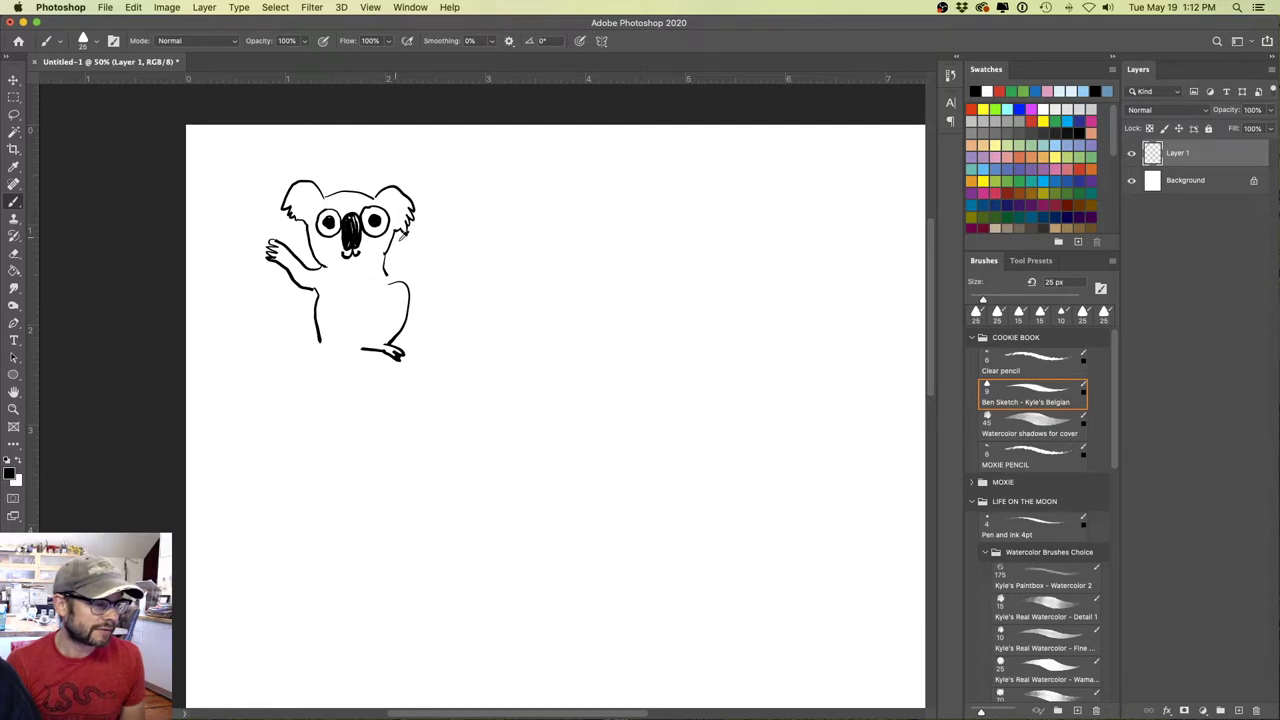
alt+click(428, 229)
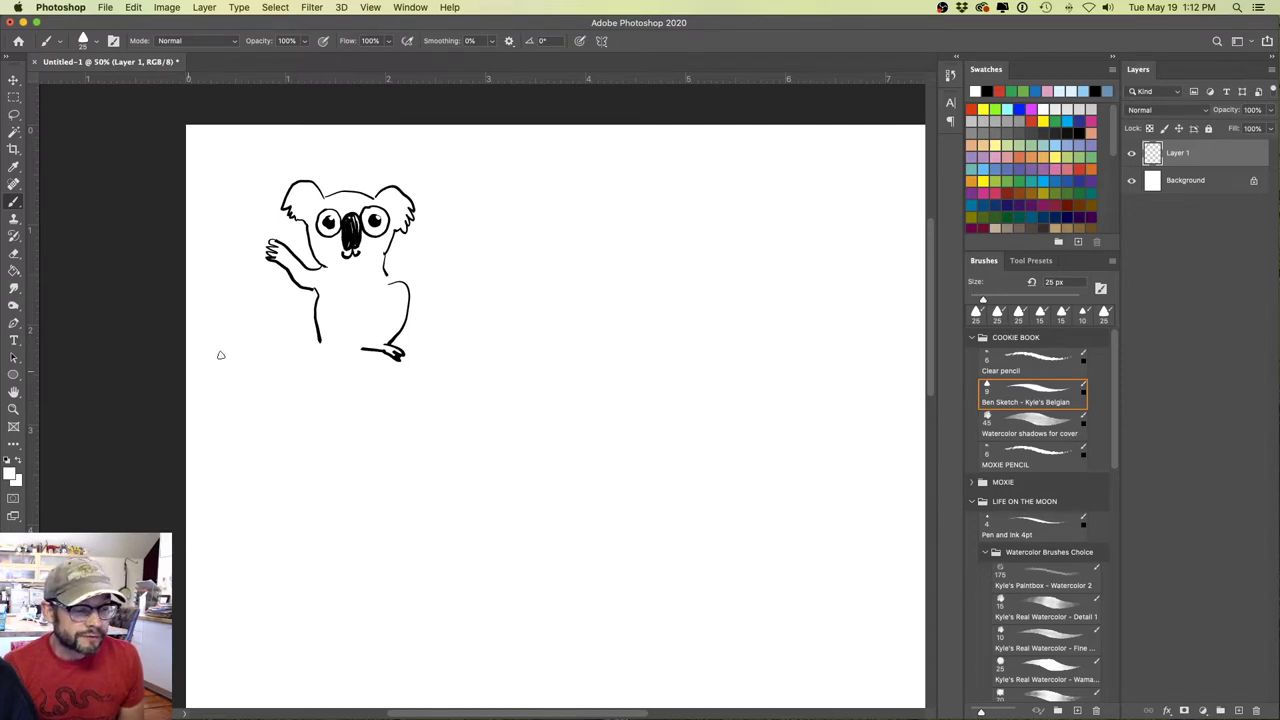
- Draw the koala's folded arm and front leg in black, and move the drawing to the right on the canvas
key(x)
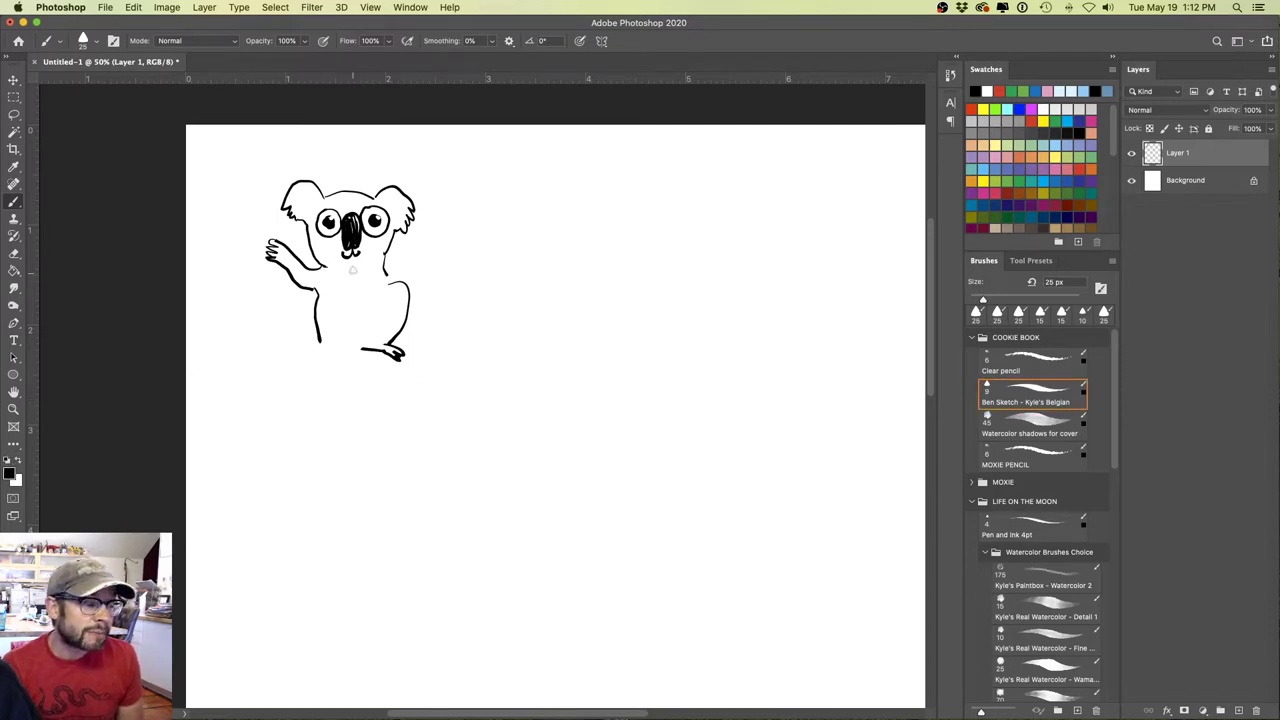
mouse_move(370, 271)
mouse_down()
mouse_move(326, 275)
mouse_move(379, 287)
mouse_move(350, 305)
mouse_move(366, 364)
mouse_move(317, 336)
mouse_up()
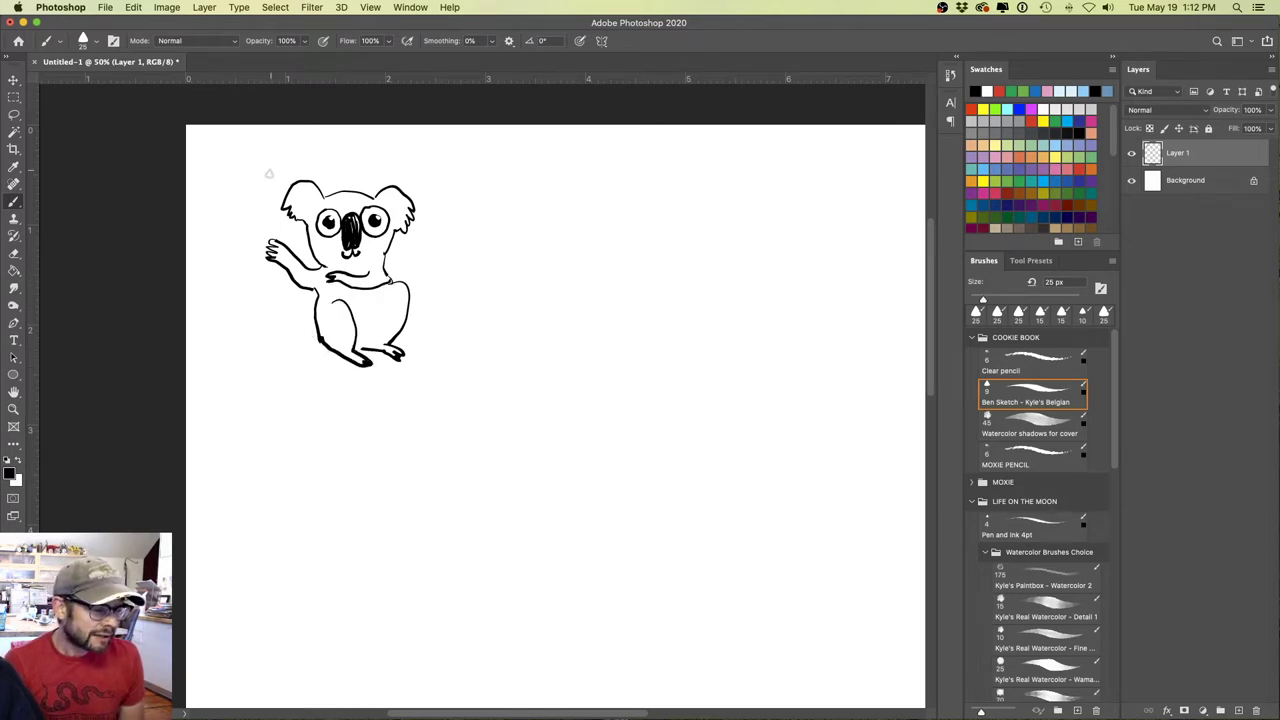
key(v)
drag(312, 280, 490, 276)
- Hand-letter the name LULU beneath the koala with the brush
key(b)
mouse_move(502, 368)
mouse_down()
mouse_move(514, 388)
mouse_move(532, 374)
mouse_move(548, 388)
mouse_up()
drag(552, 372, 567, 372)
- Draw a rounded mound-shaped character beside the koala's raised hand, with two large black-pupiled eyes and white highlights
mouse_move(345, 178)
mouse_down()
mouse_move(415, 211)
mouse_move(454, 338)
mouse_move(306, 278)
mouse_move(273, 333)
mouse_move(301, 369)
mouse_move(447, 367)
mouse_up()
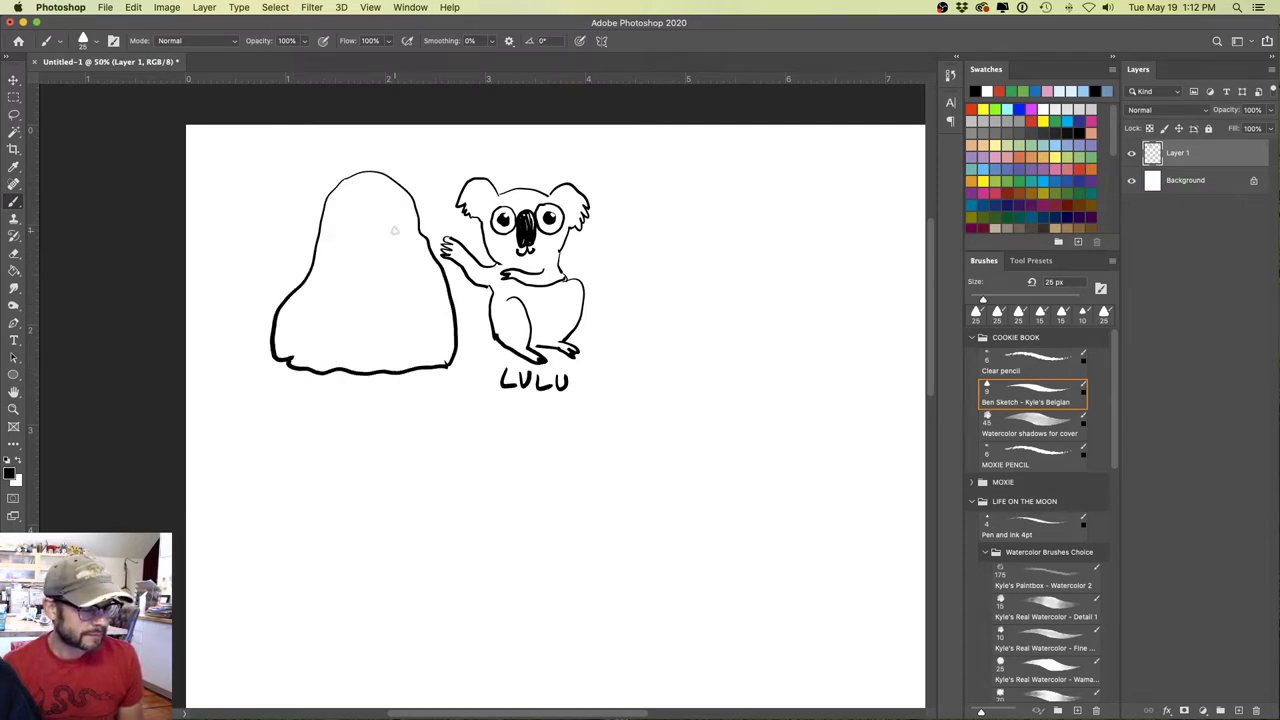
mouse_move(396, 218)
mouse_down()
mouse_move(413, 257)
mouse_move(376, 232)
mouse_move(396, 218)
mouse_move(366, 262)
mouse_move(316, 262)
mouse_move(340, 229)
mouse_move(397, 238)
mouse_move(328, 260)
mouse_move(348, 262)
mouse_move(340, 254)
mouse_up()
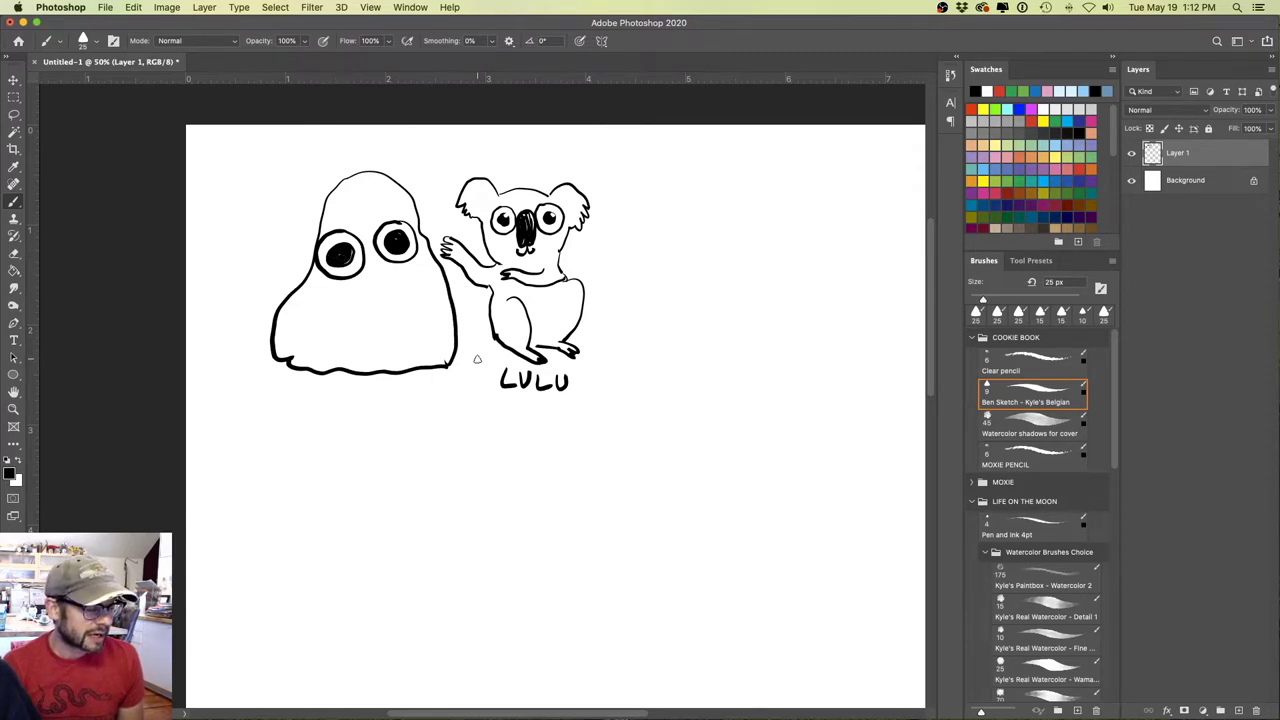
key(x)
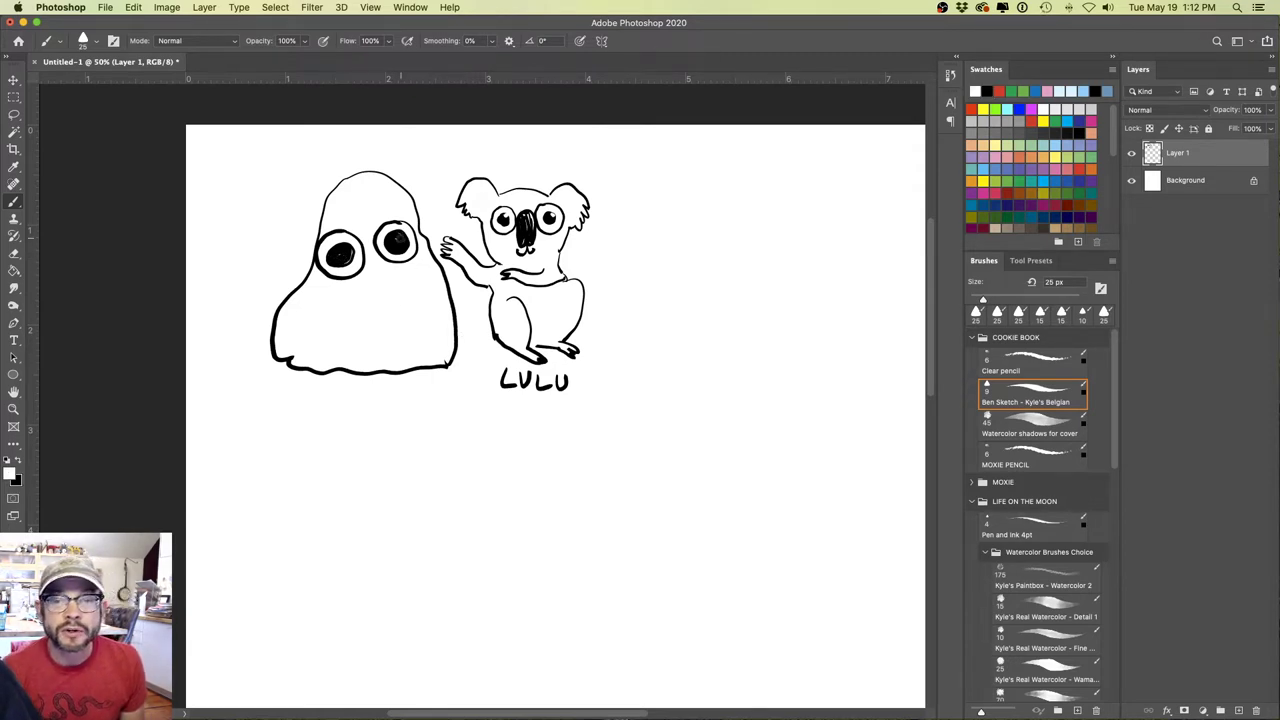
drag(339, 247, 336, 242)
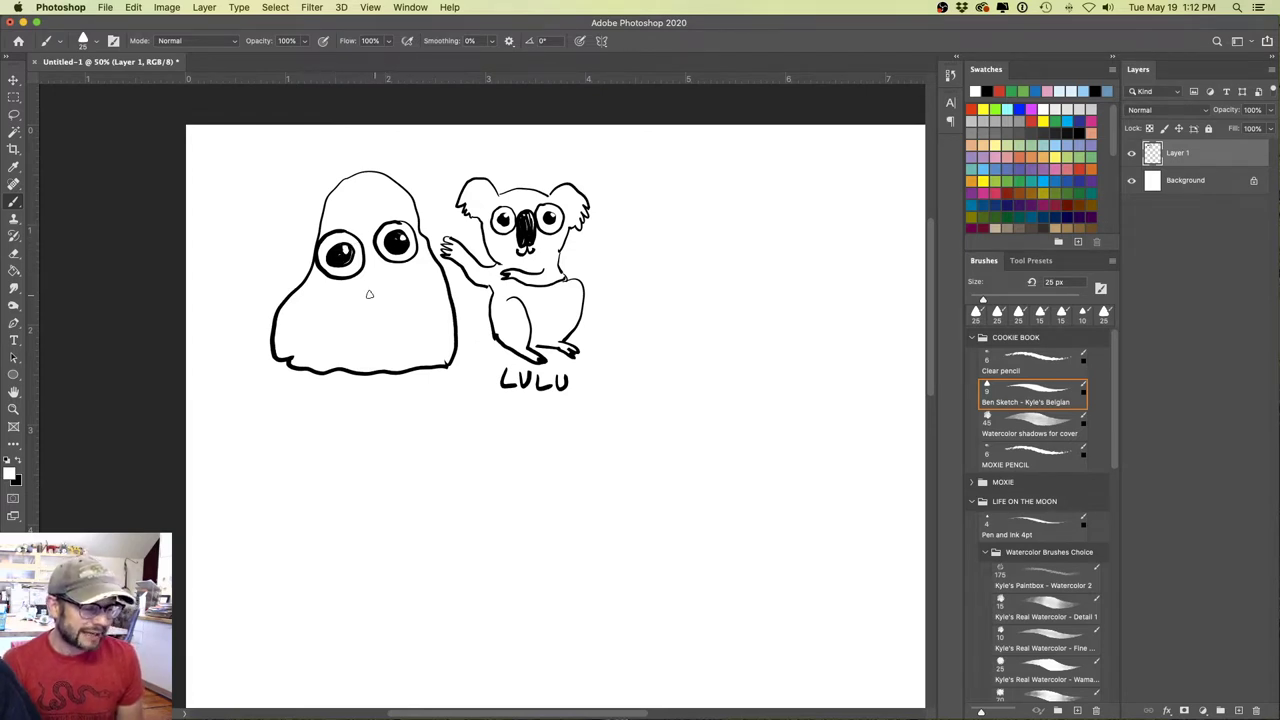
- Add an open mouth, eyebrows and drip marks in black to the mound character, and letter MITTENS beneath it
key(x)
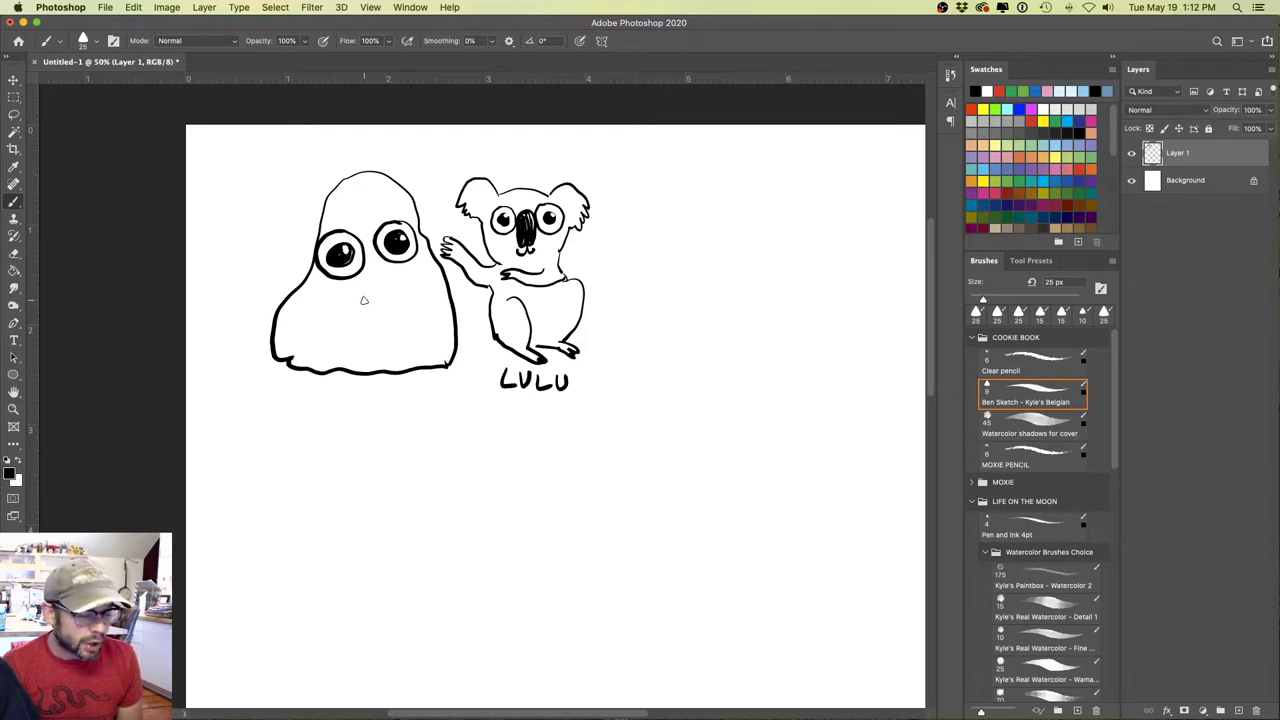
mouse_move(362, 289)
mouse_down()
mouse_move(401, 272)
mouse_move(391, 321)
mouse_move(364, 291)
mouse_move(399, 295)
mouse_move(369, 300)
mouse_up()
drag(323, 200, 313, 216)
drag(384, 203, 402, 205)
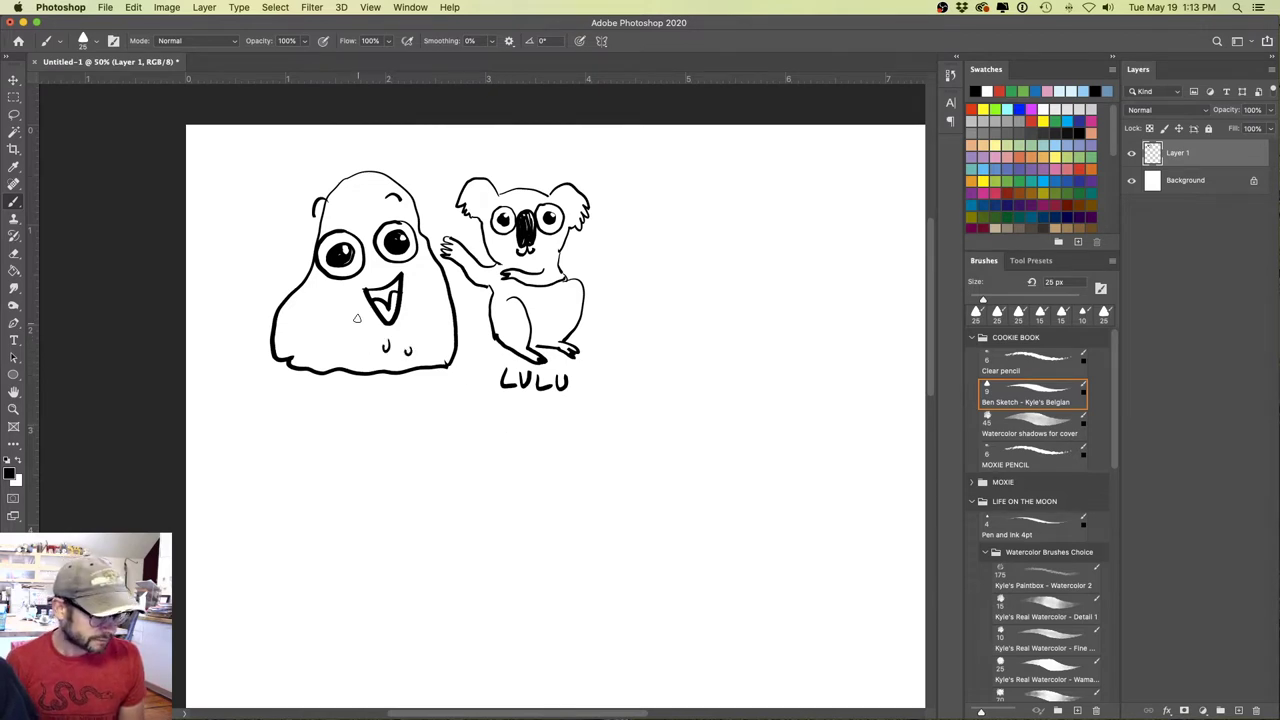
drag(322, 297, 303, 311)
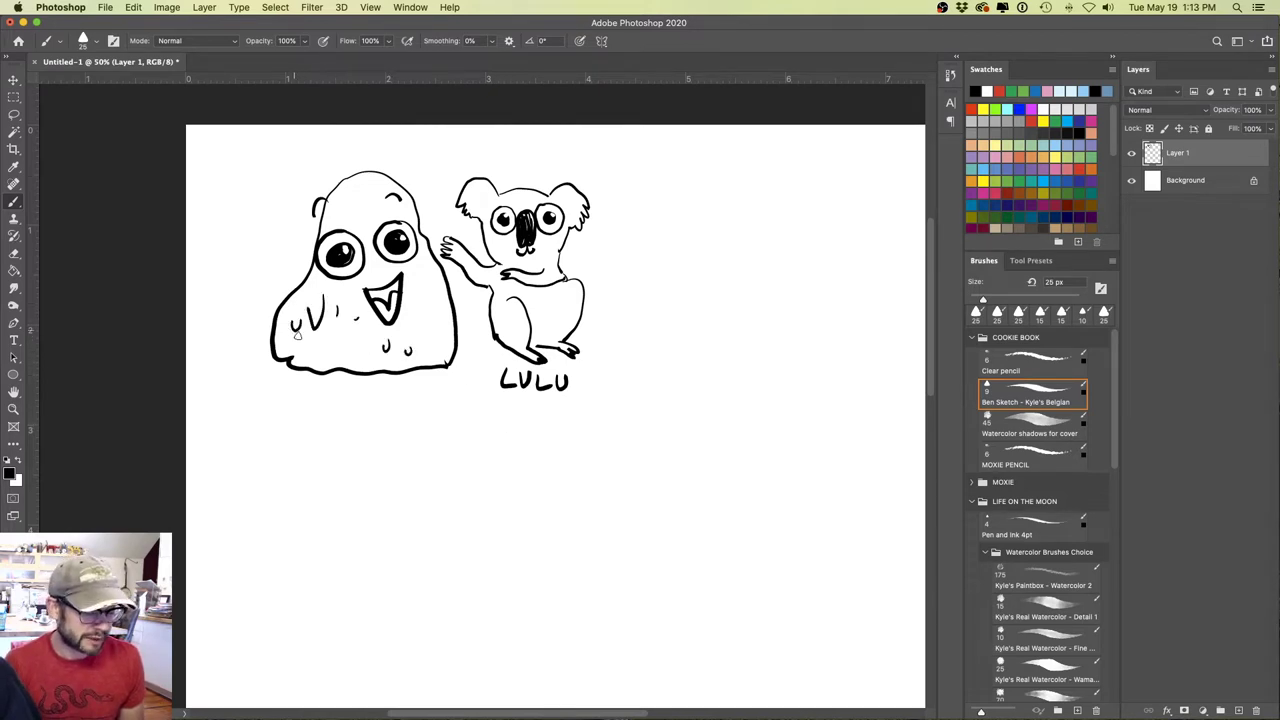
drag(429, 296, 440, 309)
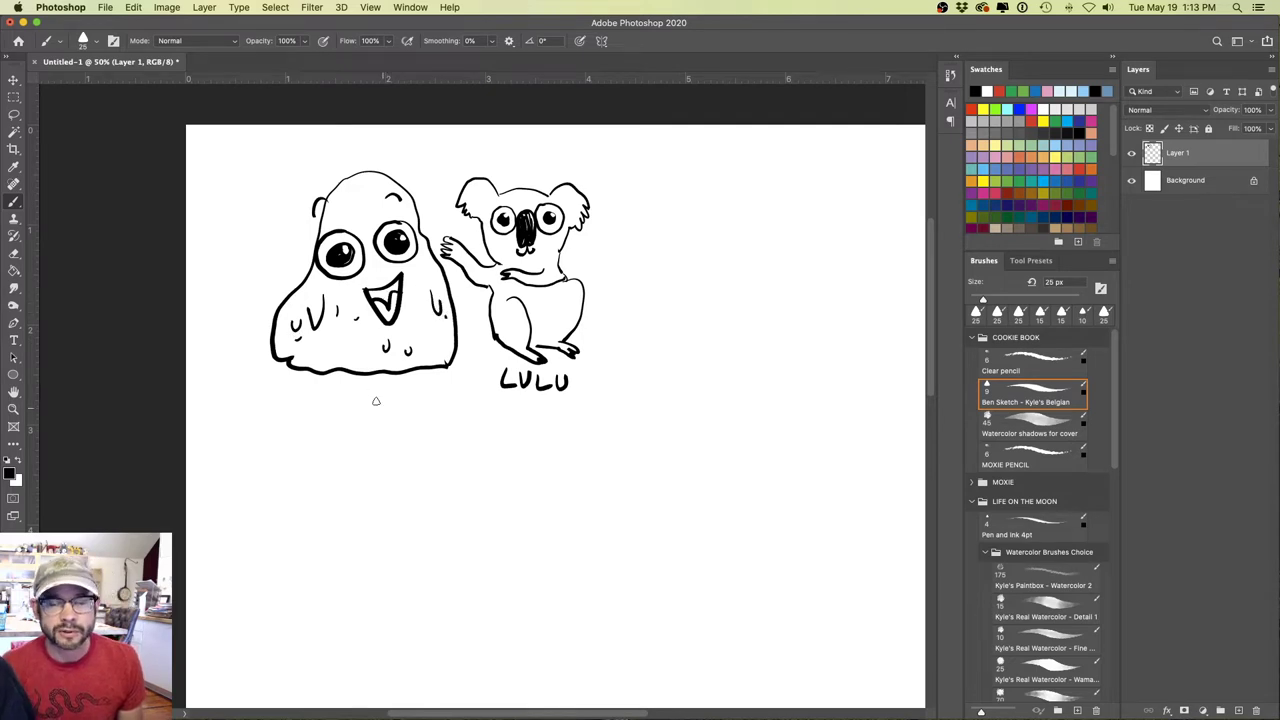
drag(316, 409, 381, 392)
mouse_move(389, 392)
mouse_down()
mouse_move(399, 404)
mouse_move(420, 392)
mouse_move(423, 408)
mouse_up()
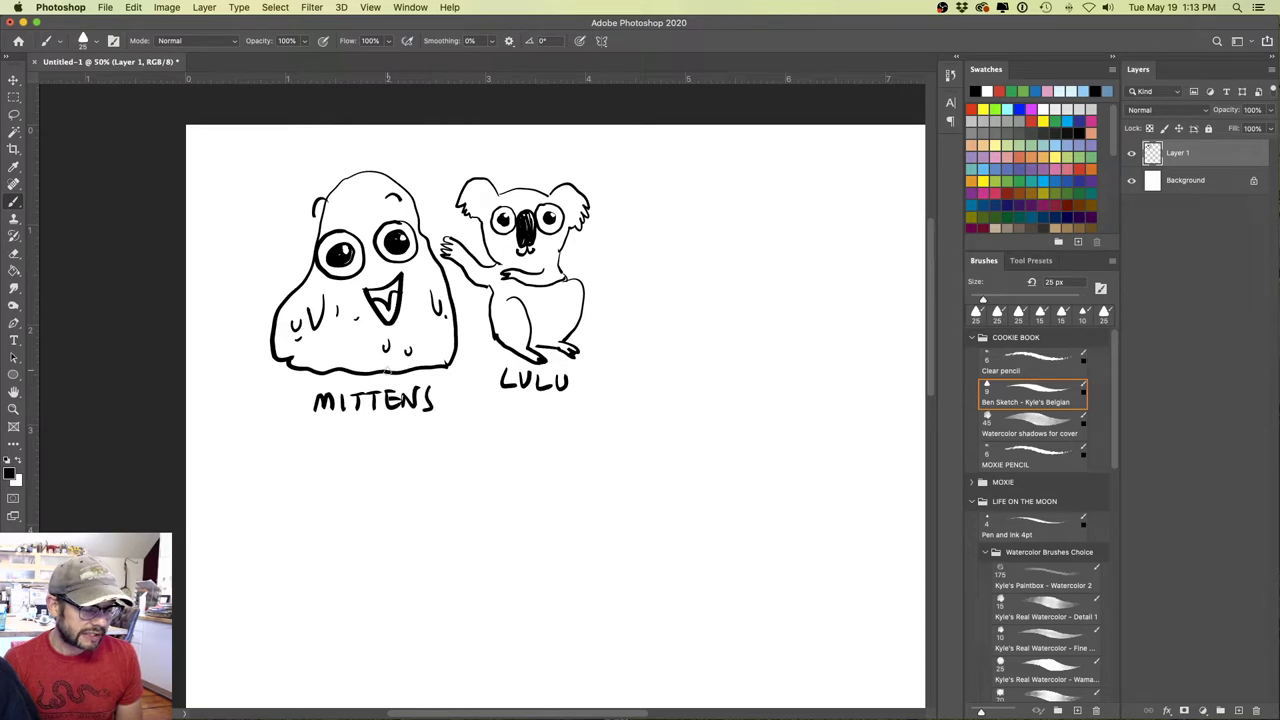
- Lasso the koala with its name, duplicate Layer 1, and move the selected copy to the empty area down and right
key(l)
mouse_move(467, 158)
mouse_down()
mouse_move(523, 449)
mouse_move(480, 300)
mouse_move(440, 248)
mouse_move(452, 160)
mouse_up()
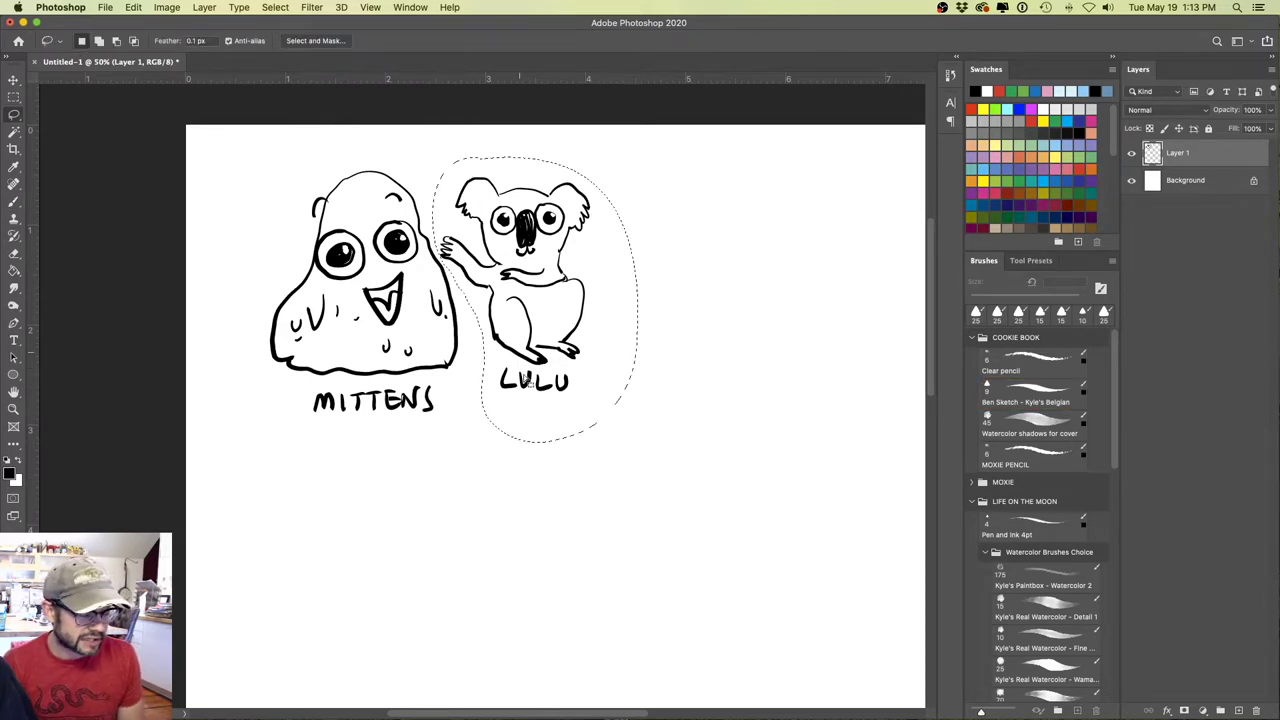
key(super+minus)
mouse_move(488, 367)
mouse_down()
mouse_move(661, 503)
mouse_move(518, 386)
mouse_move(530, 382)
mouse_up()
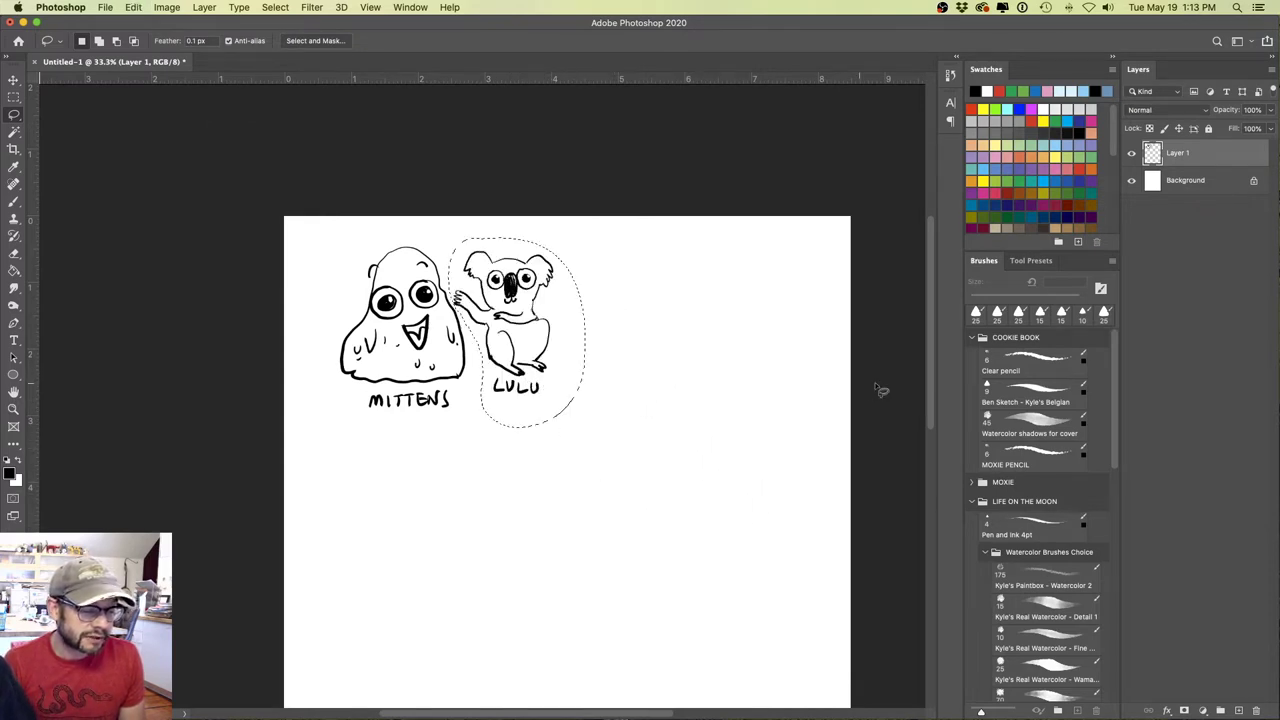
drag(1181, 157, 1238, 710)
key(v)
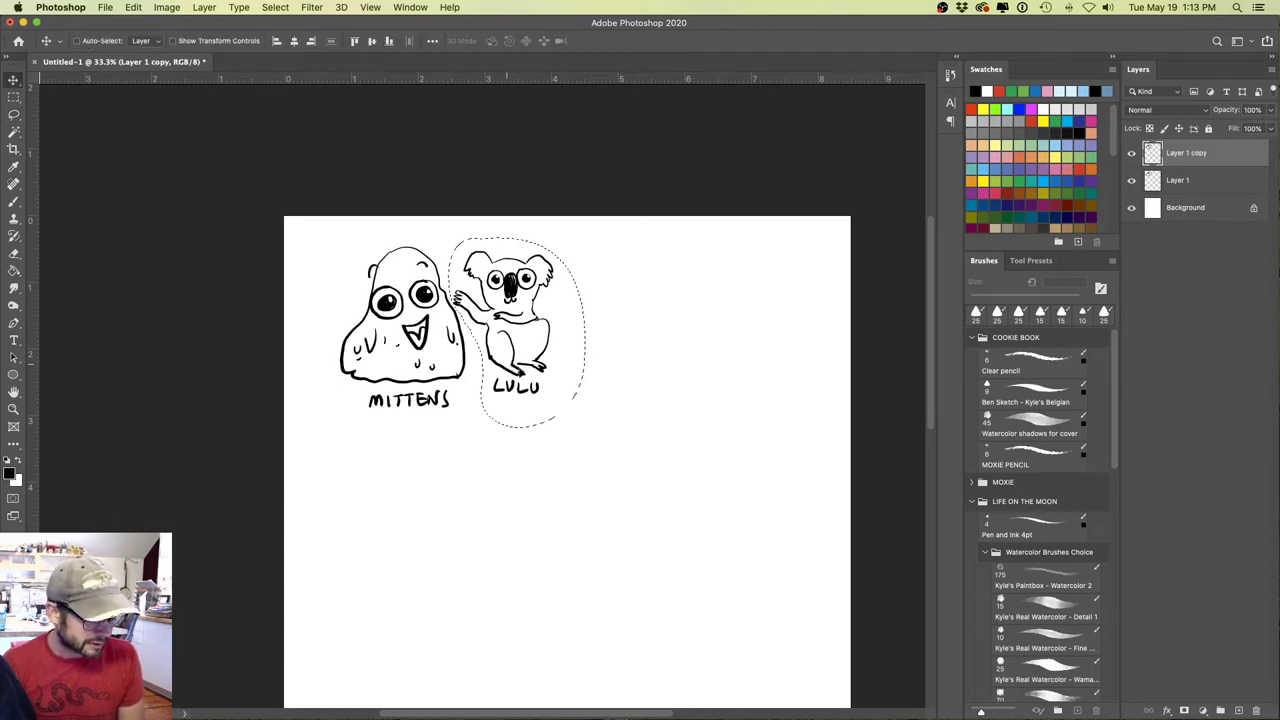
mouse_move(512, 368)
mouse_down()
mouse_move(750, 487)
mouse_move(740, 540)
mouse_up()
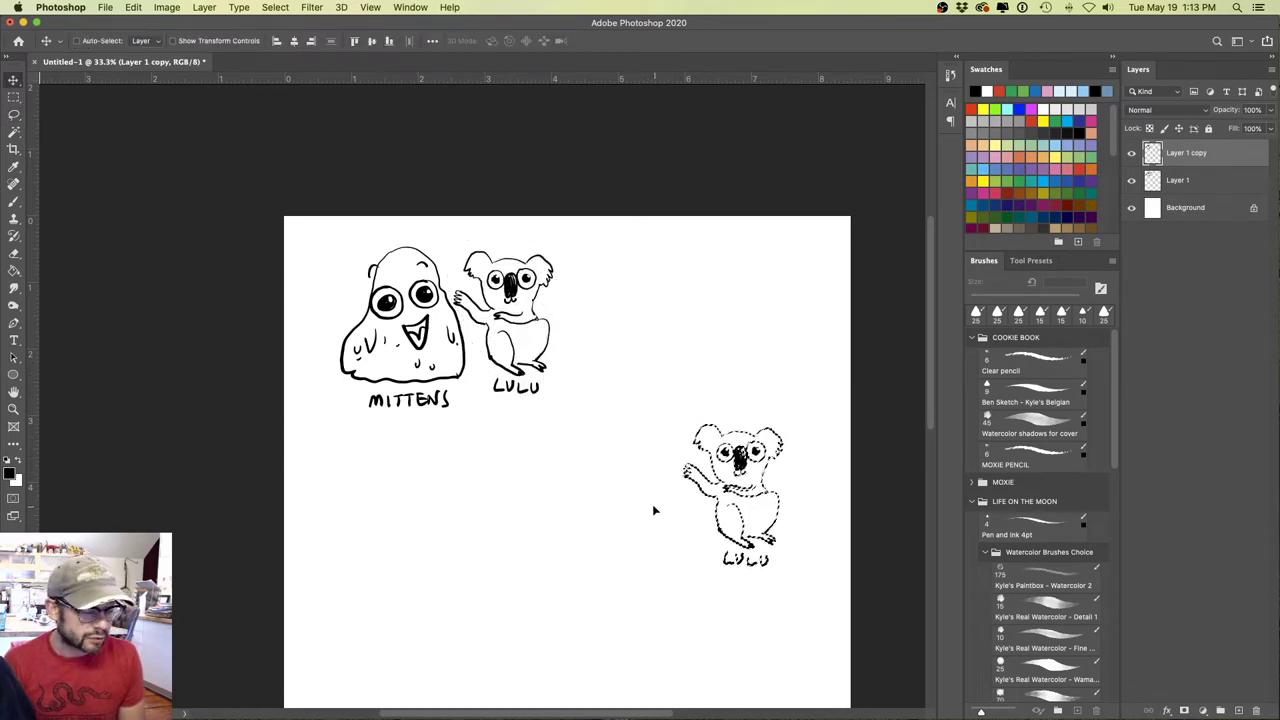
key(super+d)
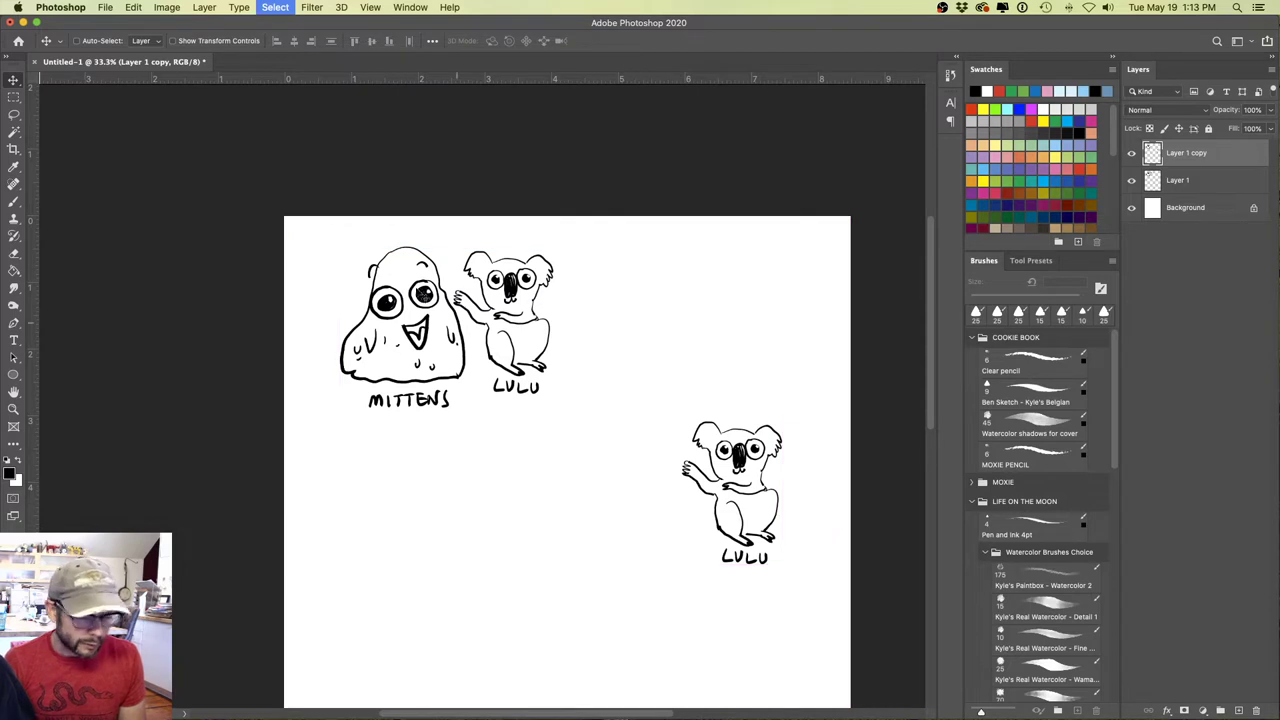
key(l)
drag(375, 226, 376, 222)
key(super+d)
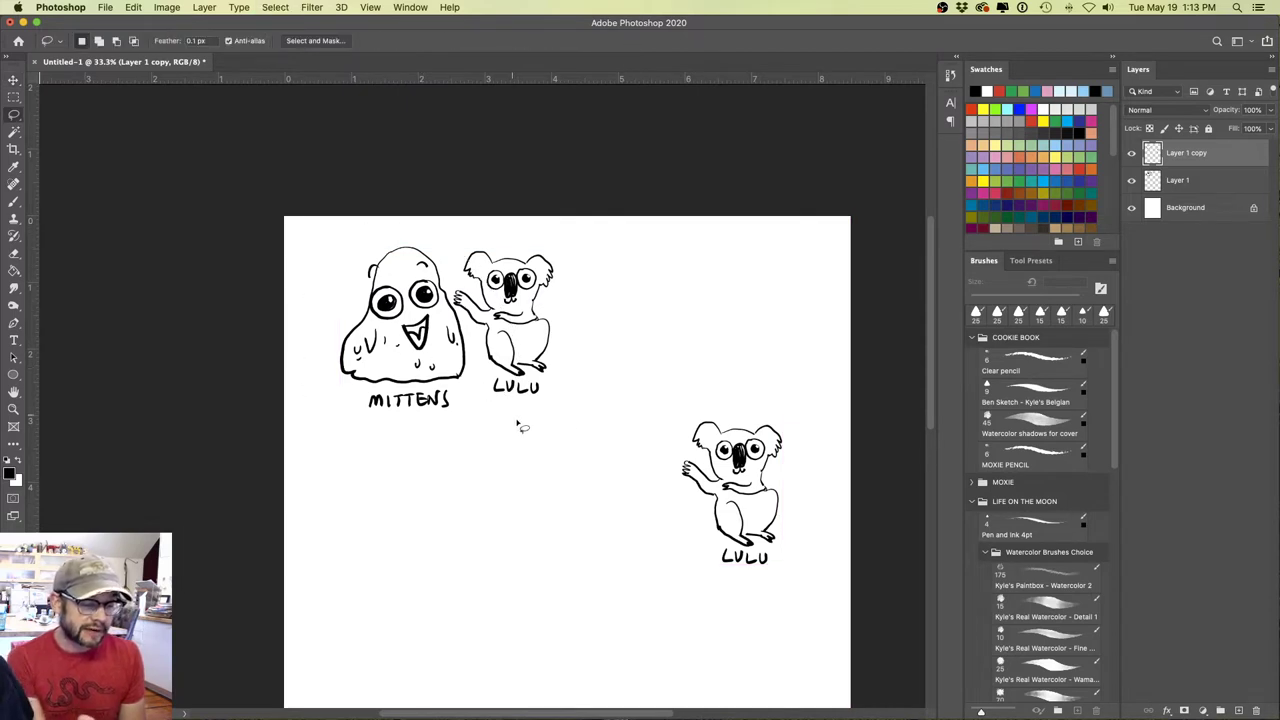
key(b)
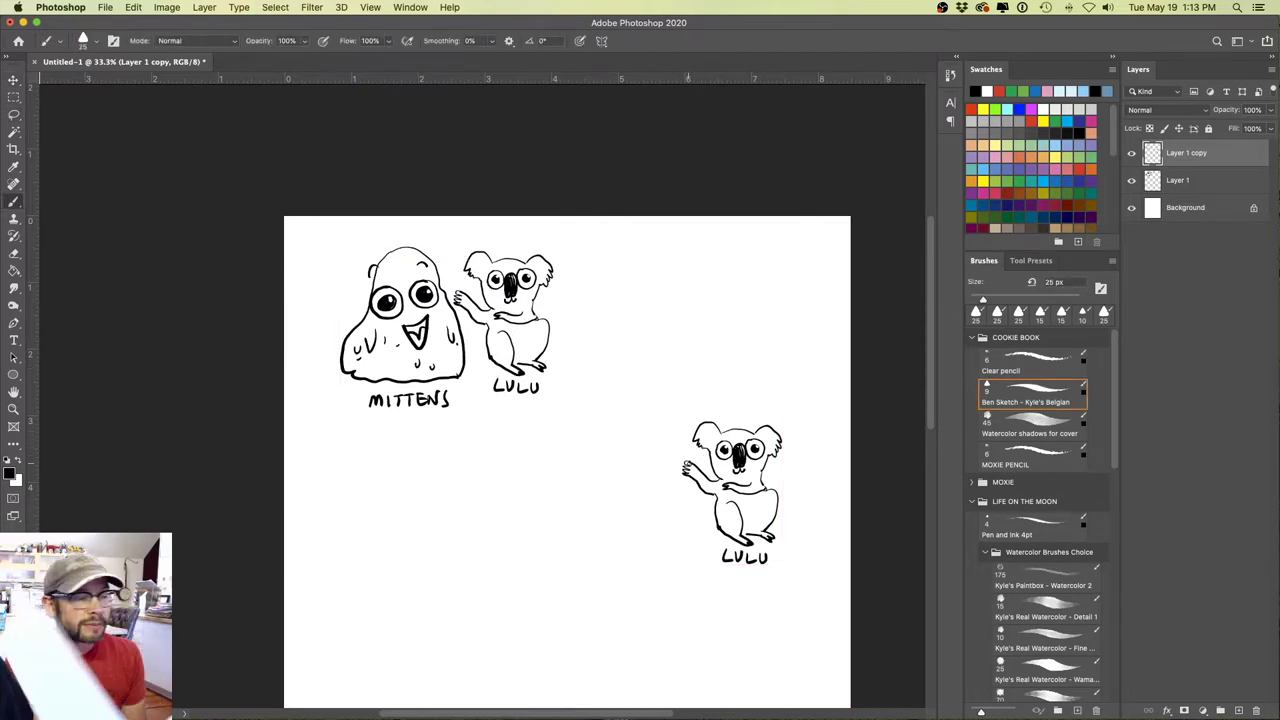
- Lasso and delete both arms of the koala copy, and clear the selection
key(l)
mouse_move(697, 462)
mouse_down()
mouse_move(712, 500)
mouse_move(668, 462)
mouse_move(668, 480)
mouse_up()
mouse_move(704, 480)
mouse_down()
mouse_move(776, 494)
mouse_move(720, 506)
mouse_move(704, 484)
mouse_up()
key(Delete)
key(ctrl+d)
- Lasso a scalloped, cloud-like bush shape below MITTENS and fill it with dark green
scroll(420, 522, down, 5)
scroll(420, 522, left, 3)
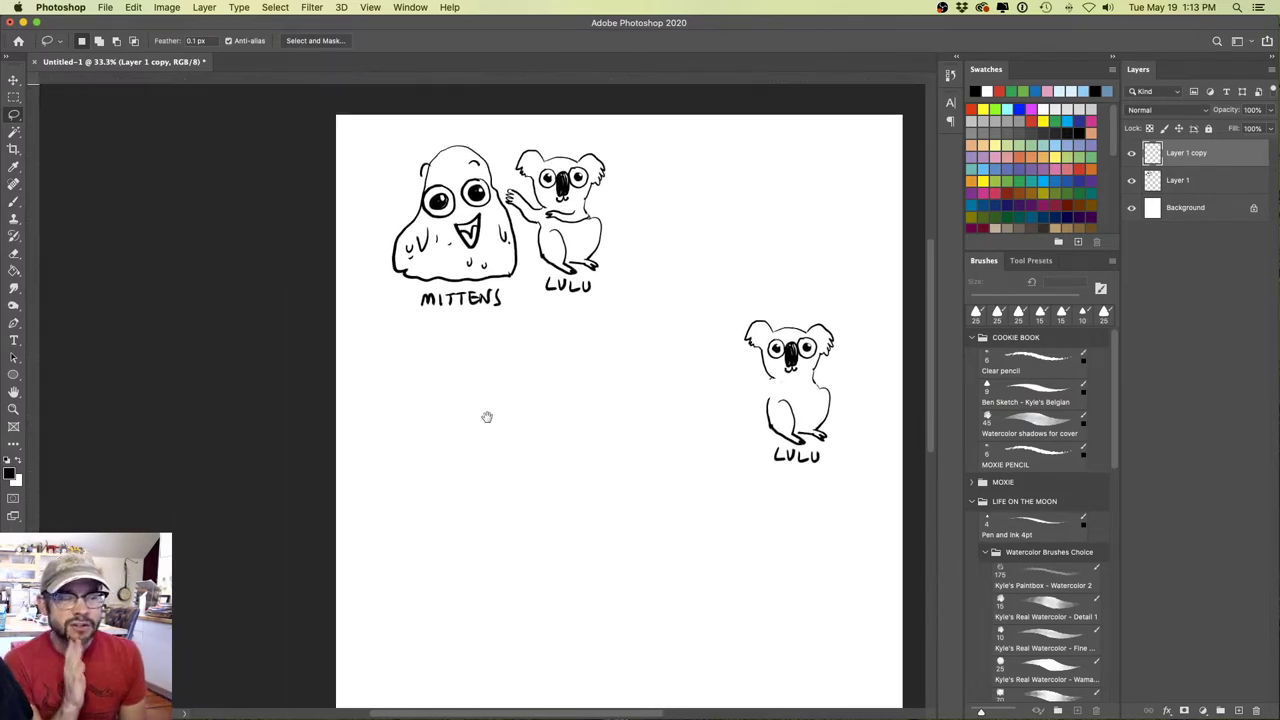
mouse_move(408, 340)
mouse_down()
mouse_move(441, 326)
mouse_move(551, 340)
mouse_move(572, 364)
mouse_move(585, 468)
mouse_move(405, 491)
mouse_move(380, 469)
mouse_move(371, 389)
mouse_move(430, 336)
mouse_up()
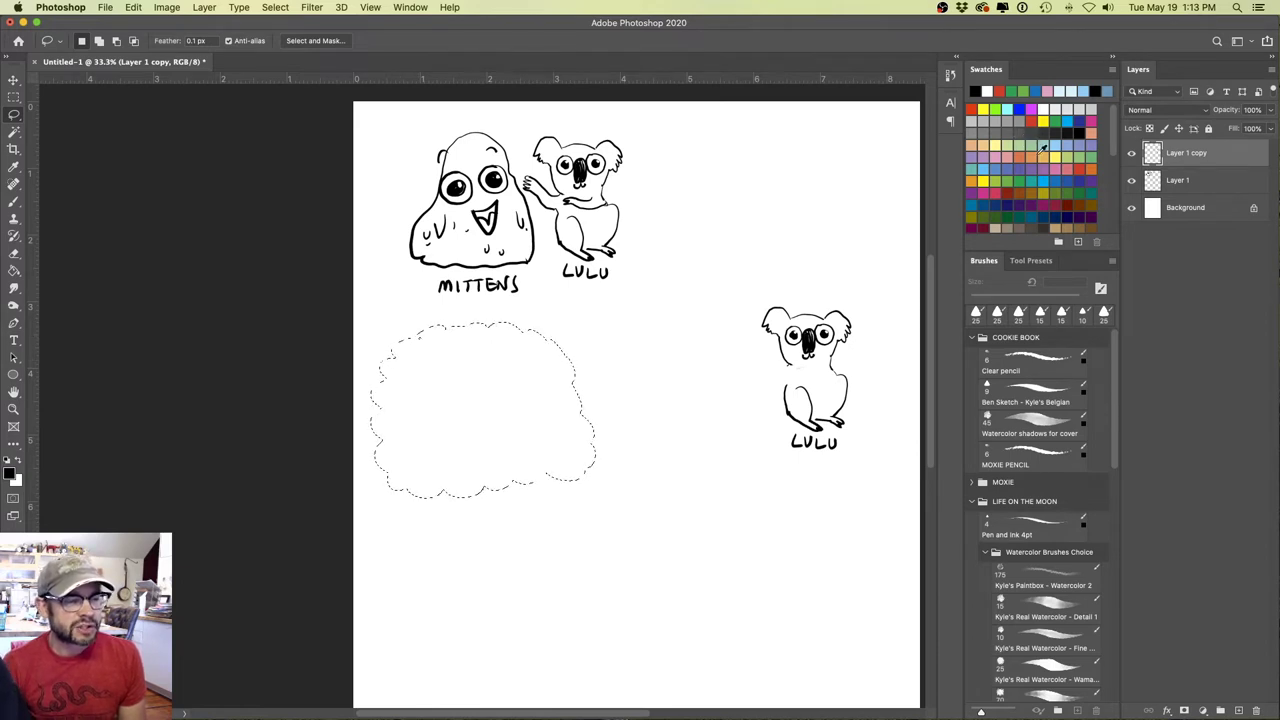
click(1066, 193)
key(alt+BackSpace)
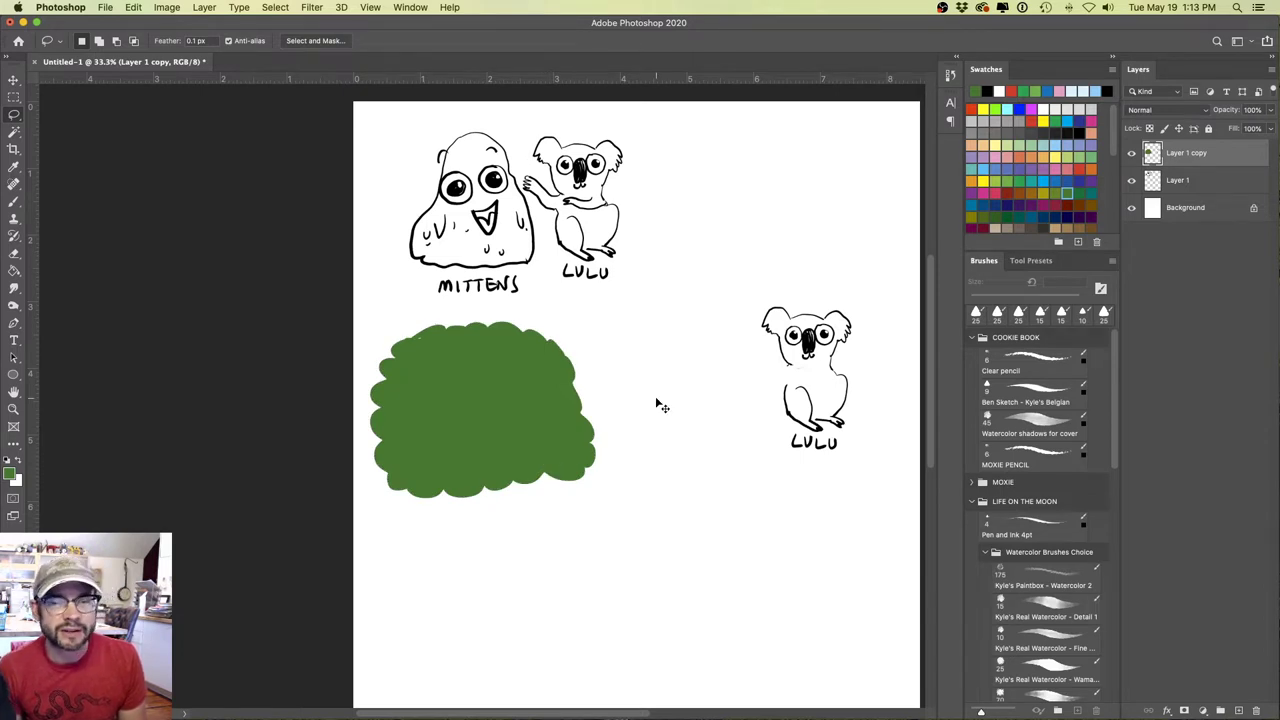
- Create a new layer named trees and pick a dark brown swatch as the foreground colour
key(super+shift+n)
text(trees)
key(Return)
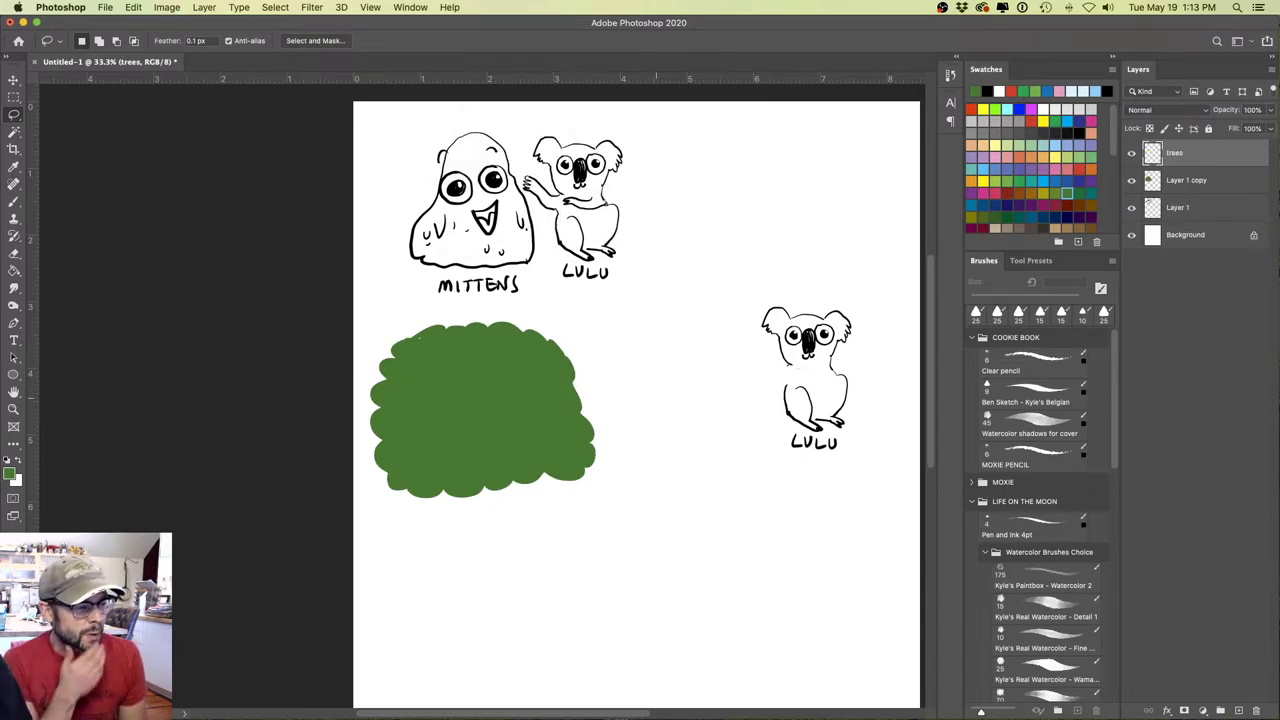
click(1078, 206)
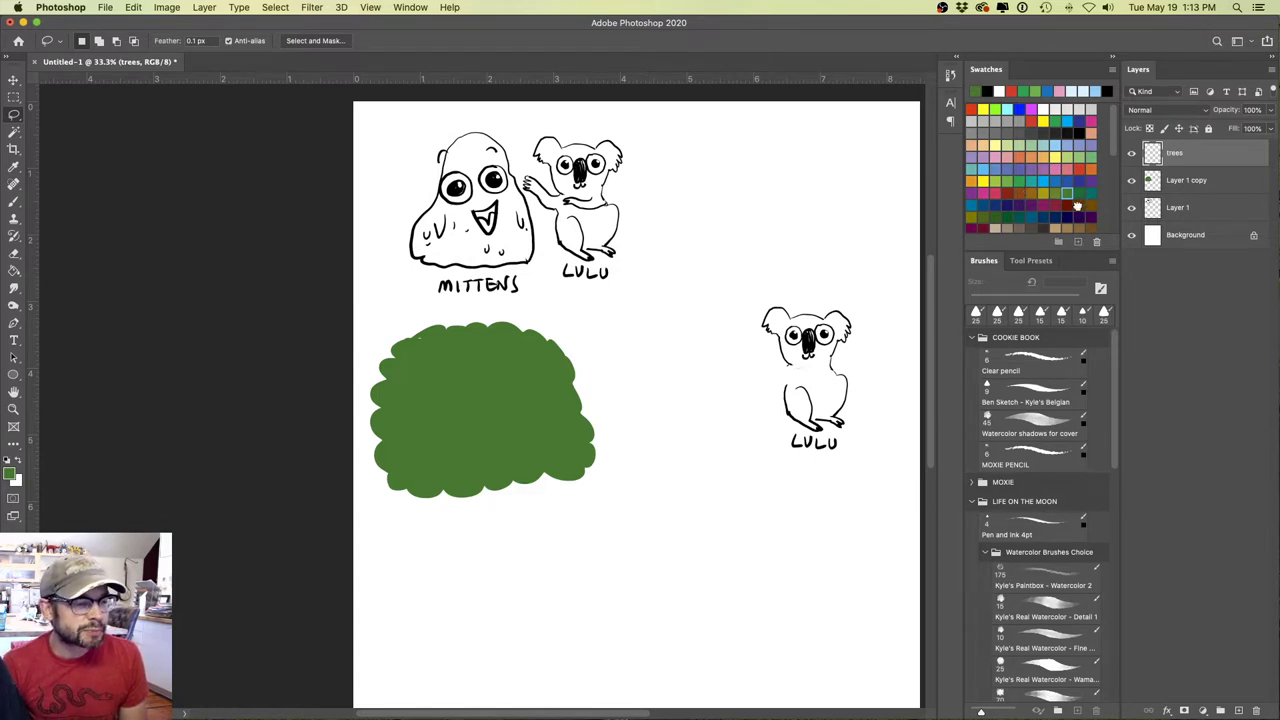
- Lasso several tree trunks with branches beneath the middle and right of the green foliage and fill them with dark brown
mouse_move(545, 478)
mouse_down()
mouse_move(540, 560)
mouse_move(530, 480)
mouse_up()
key(alt+BackSpace)
key(super+d)
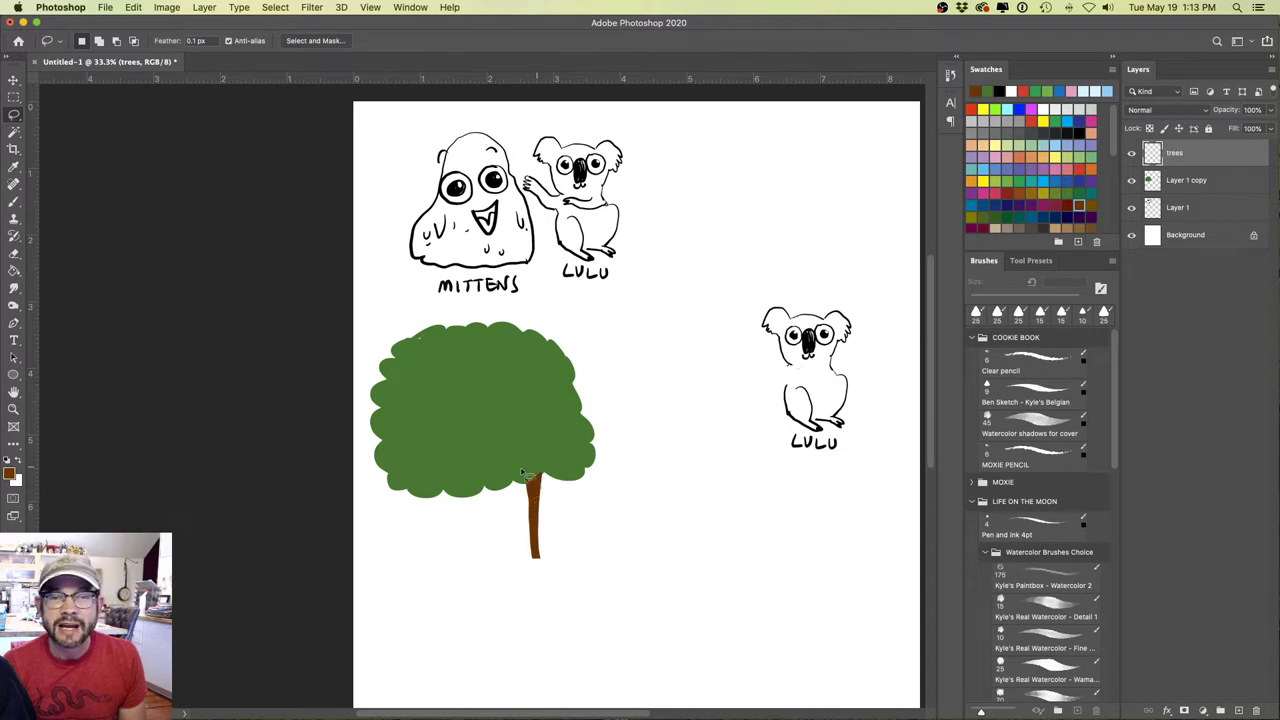
mouse_move(516, 494)
mouse_down()
mouse_move(515, 565)
mouse_move(505, 484)
mouse_move(487, 483)
mouse_move(499, 512)
mouse_move(483, 518)
mouse_move(481, 485)
mouse_move(476, 498)
mouse_move(485, 561)
mouse_move(461, 493)
mouse_move(466, 530)
mouse_move(490, 487)
mouse_up()
key(alt+BackSpace)
key(alt+BackSpace)
key(alt+BackSpace)
key(alt+BackSpace)
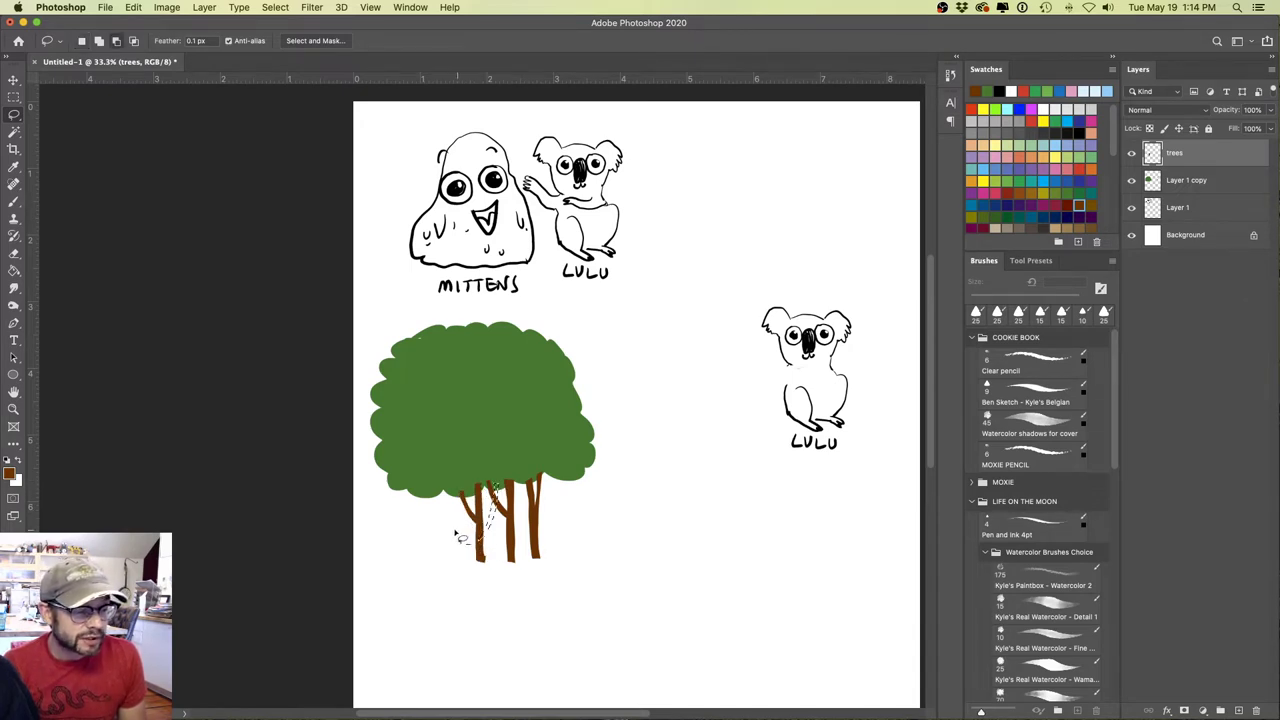
- Lasso and fill in brown a branching trunk under the foliage's left side and a curved branch off the rightmost trunk
mouse_move(446, 562)
mouse_down()
mouse_move(447, 486)
mouse_move(443, 566)
mouse_up()
key(alt+BackSpace)
mouse_move(447, 517)
mouse_down()
mouse_move(424, 483)
mouse_move(441, 512)
mouse_up()
key(alt+BackSpace)
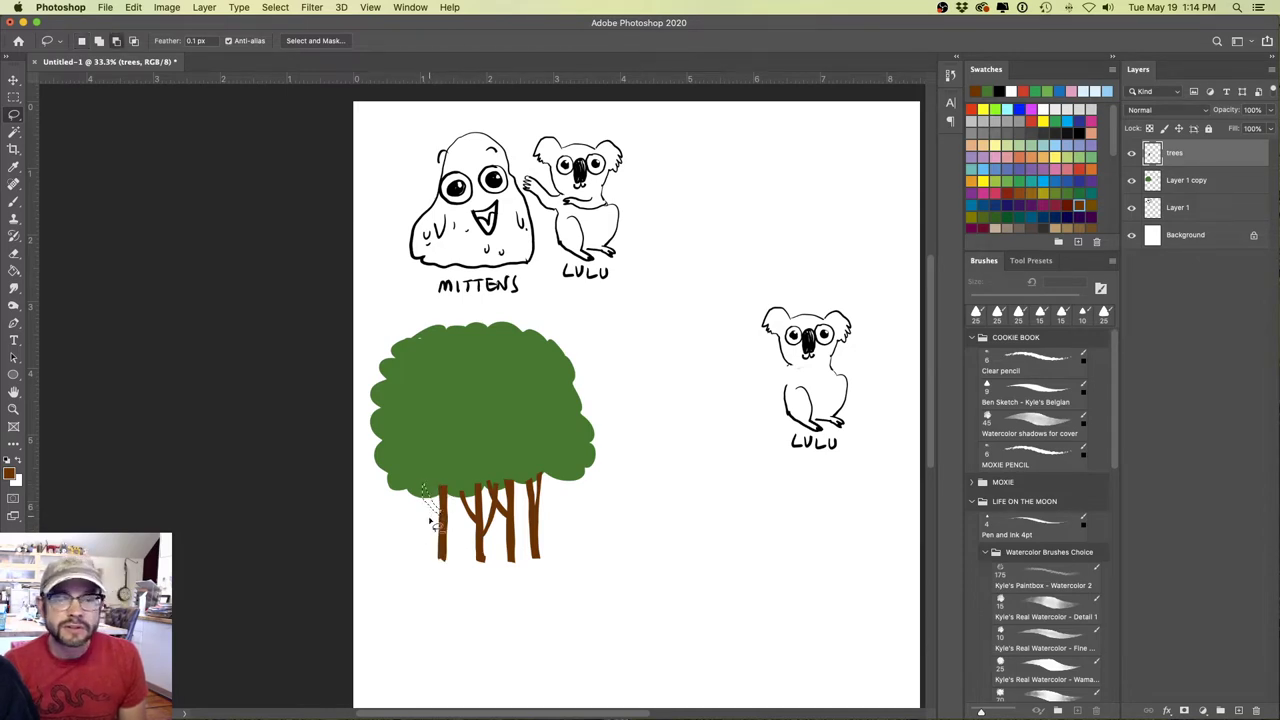
mouse_move(541, 509)
mouse_down()
mouse_move(560, 470)
mouse_move(561, 487)
mouse_move(532, 498)
mouse_up()
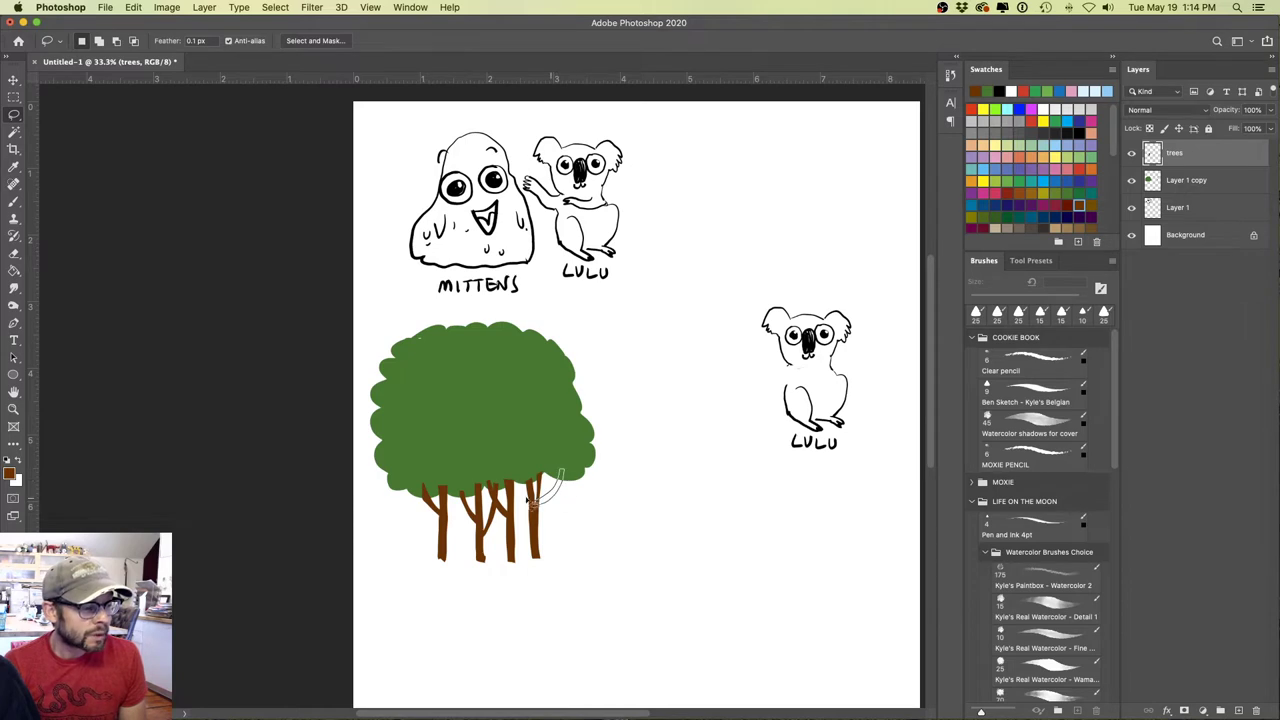
key(alt+BackSpace)
- Fill additional brown trunks at the far left of the grove and in the gaps between the existing trunks
mouse_move(418, 500)
mouse_down()
mouse_move(415, 554)
mouse_move(423, 495)
mouse_move(463, 547)
mouse_move(462, 494)
mouse_move(501, 554)
mouse_move(499, 481)
mouse_move(525, 540)
mouse_move(531, 527)
mouse_move(522, 476)
mouse_up()
key(alt+BackSpace)
key(alt+BackSpace)
key(alt+BackSpace)
key(alt+BackSpace)
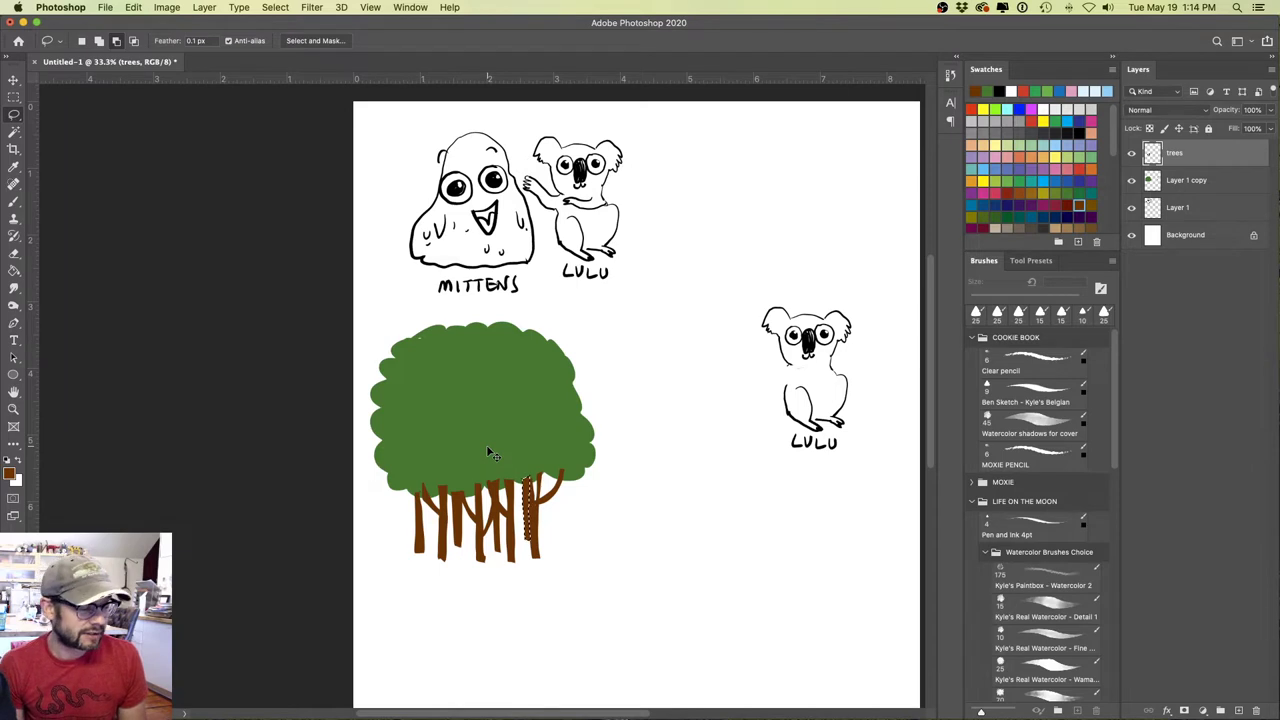
- Create a new layer named Mittens in wood and clear the selection
key(super+shift+n)
text(Mittens in wood)
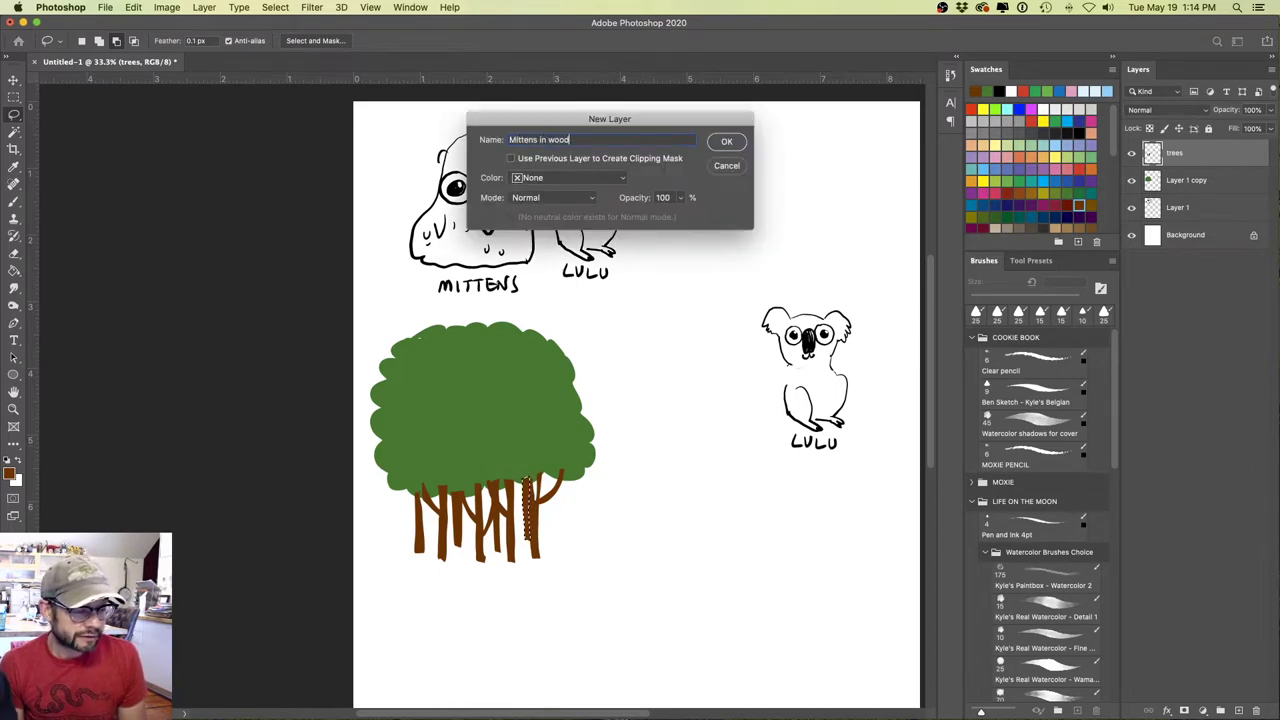
key(Return)
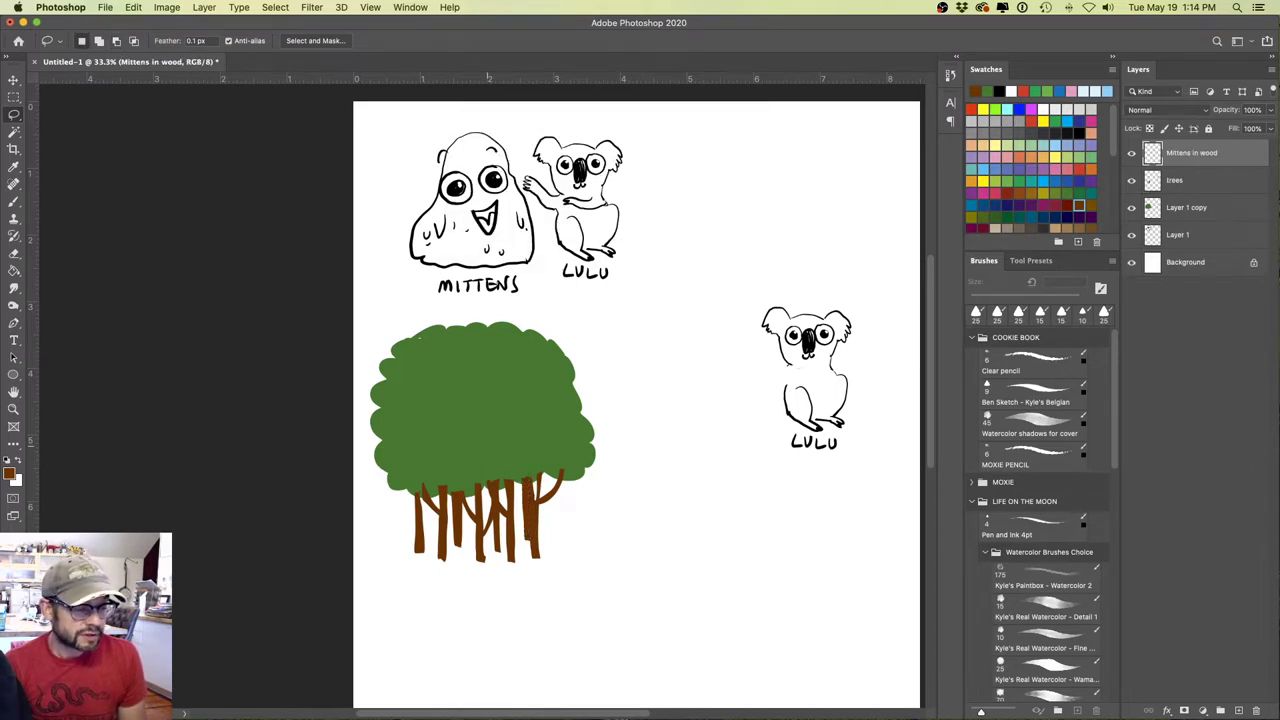
key(super+d)
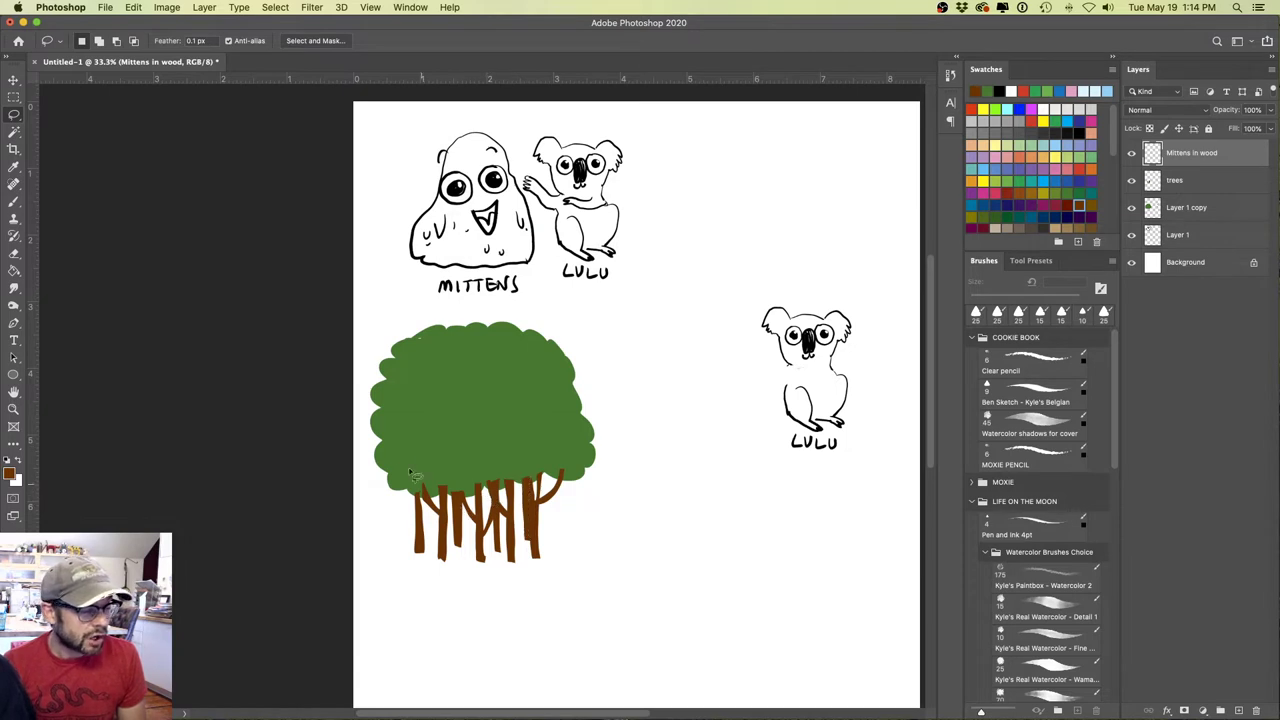
- Reset the foreground colour to black and brush a small, frowning, dome-shaped Mittens over the leftmost trunk
key(b)
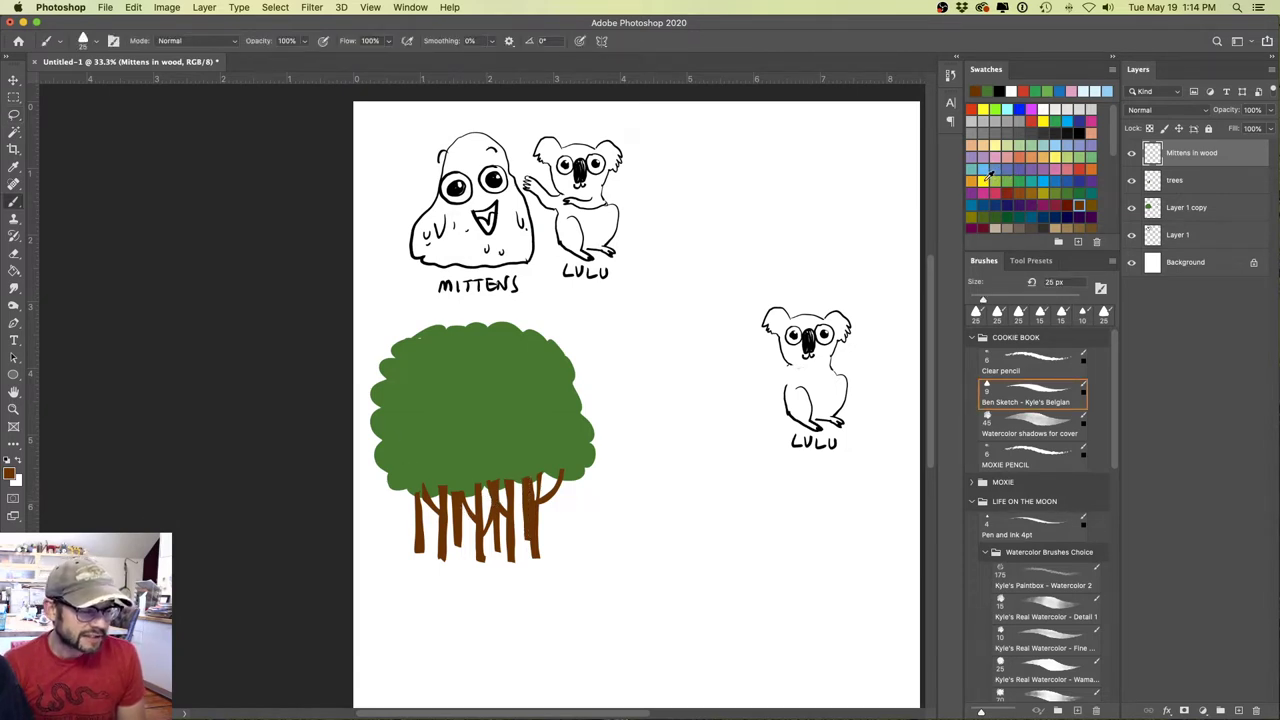
click(7, 457)
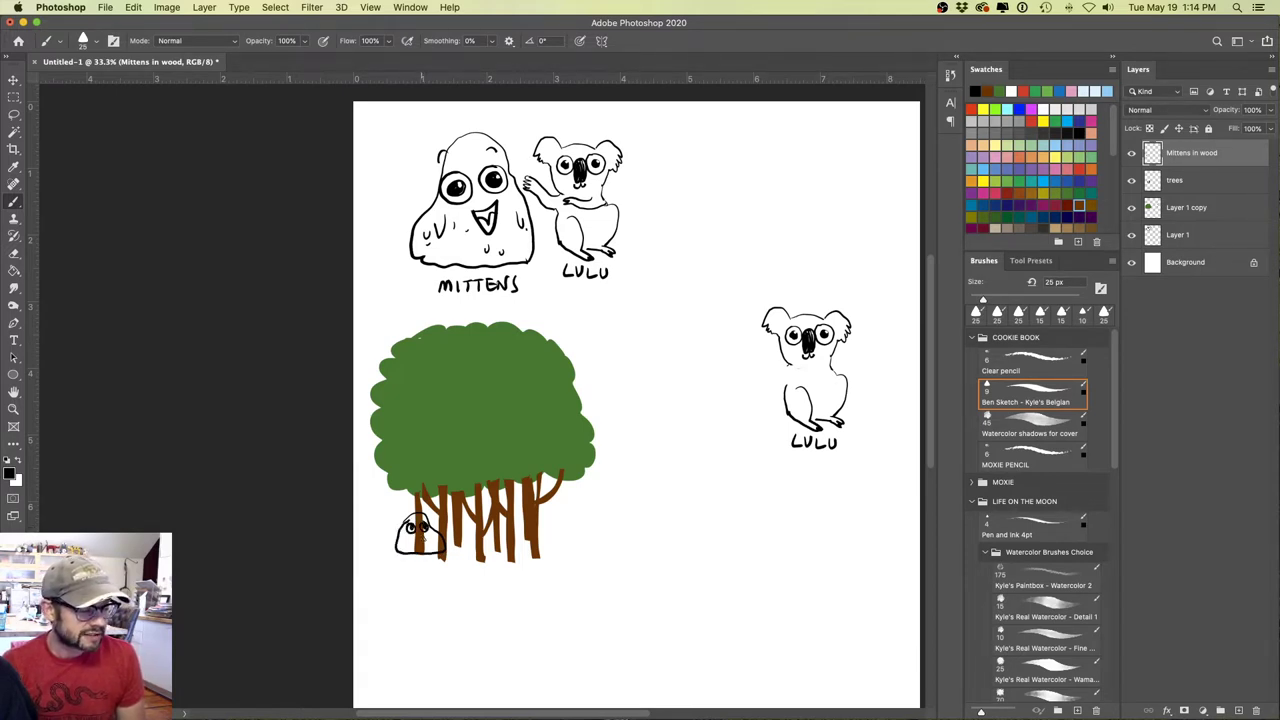
key(l)
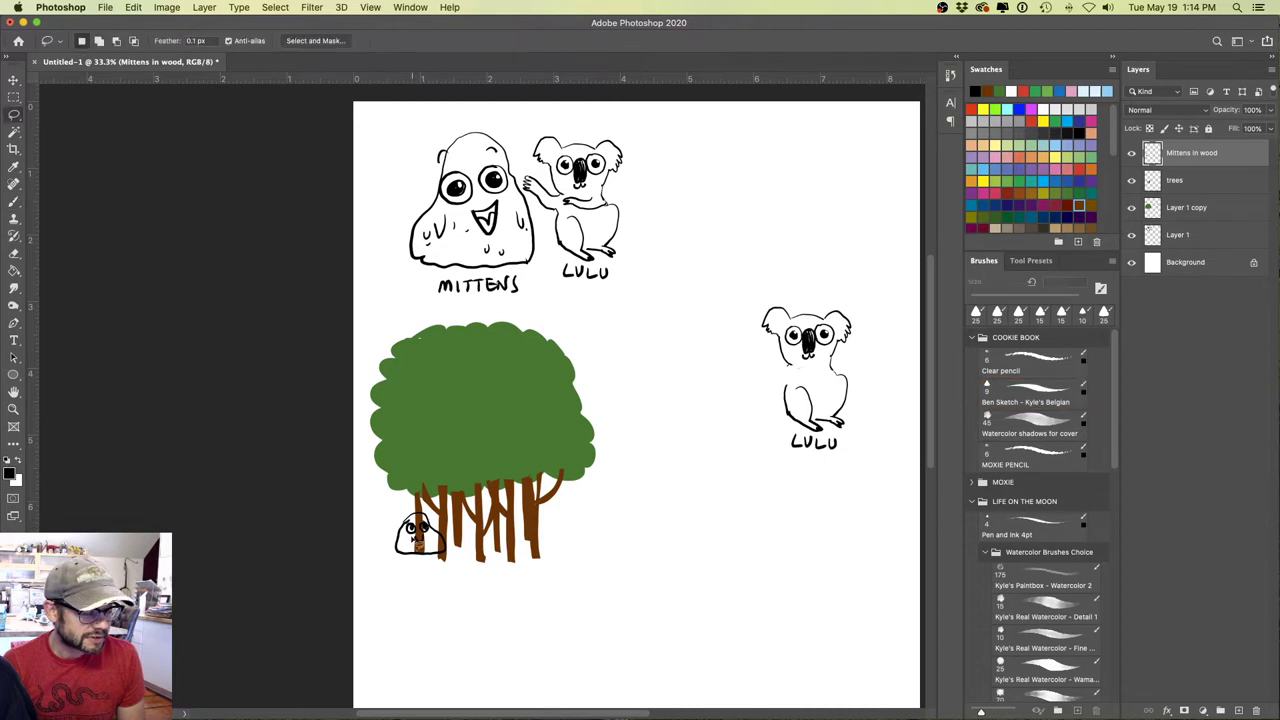
key(b)
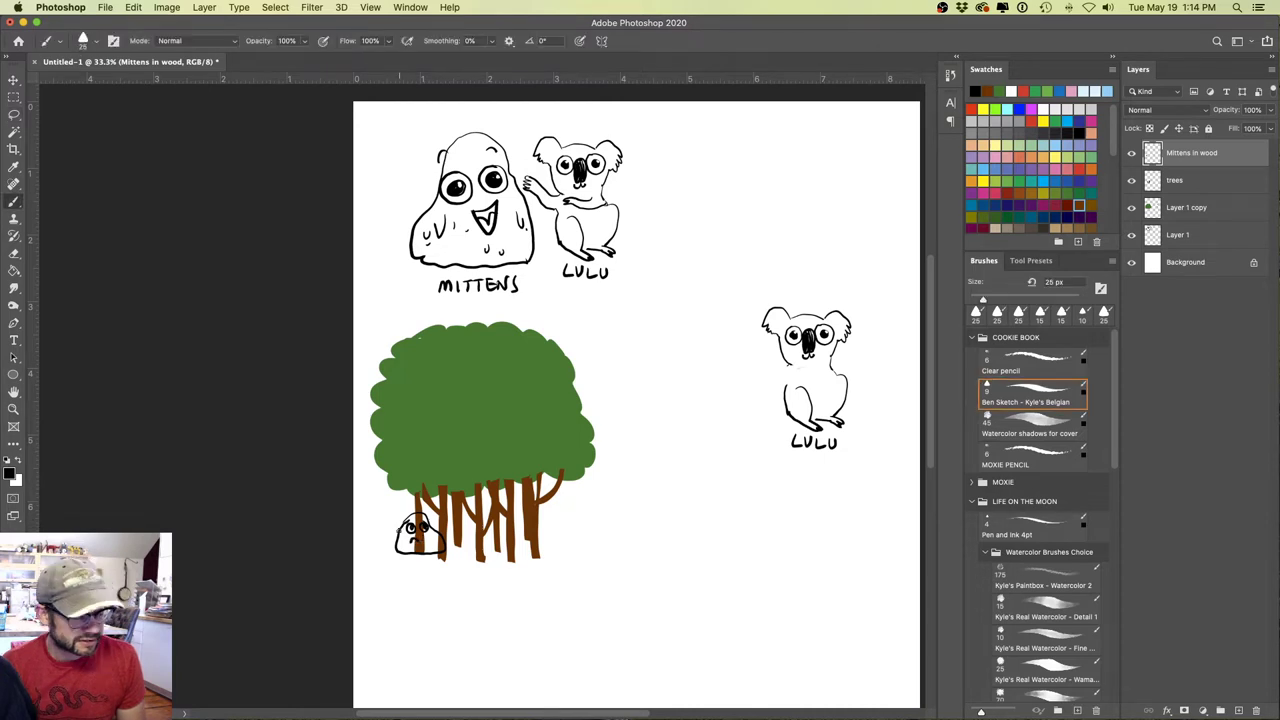
- Place the Mittens in wood layer beneath trees and shift the small character left so it peeks from behind the leftmost trunk
key(l)
drag(409, 541, 412, 523)
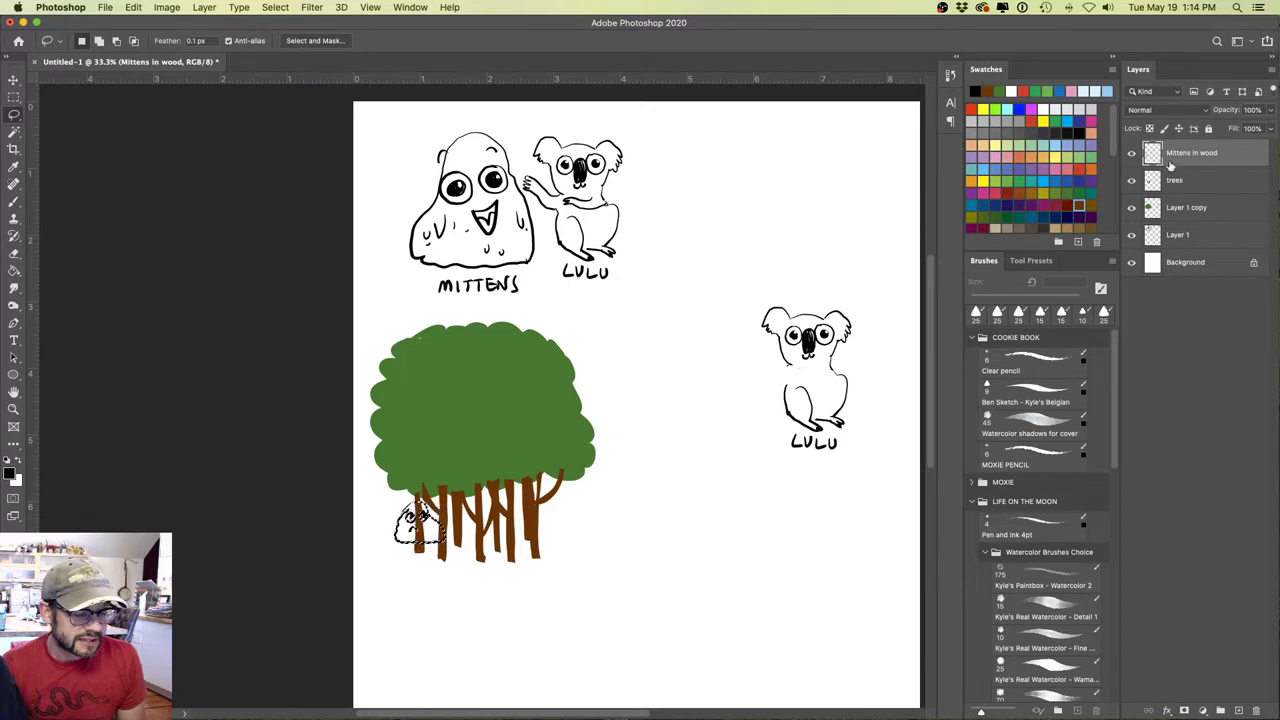
drag(1170, 166, 1180, 194)
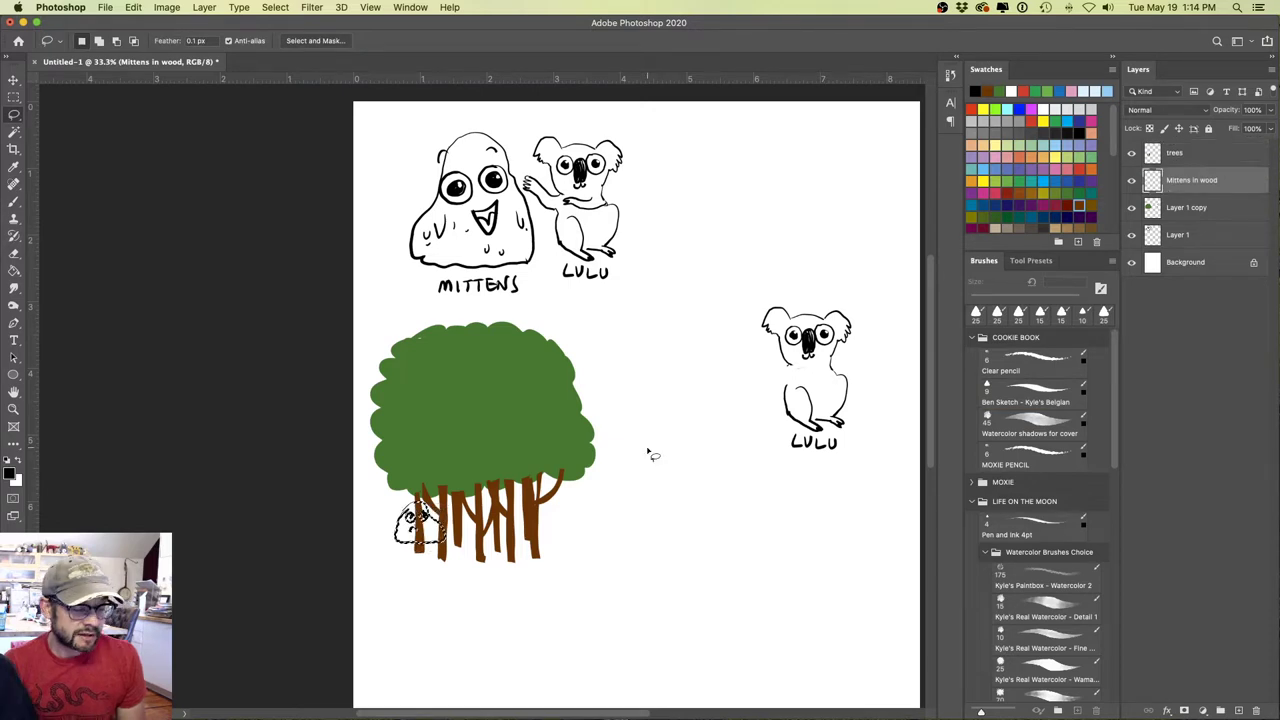
key(ctrl+d)
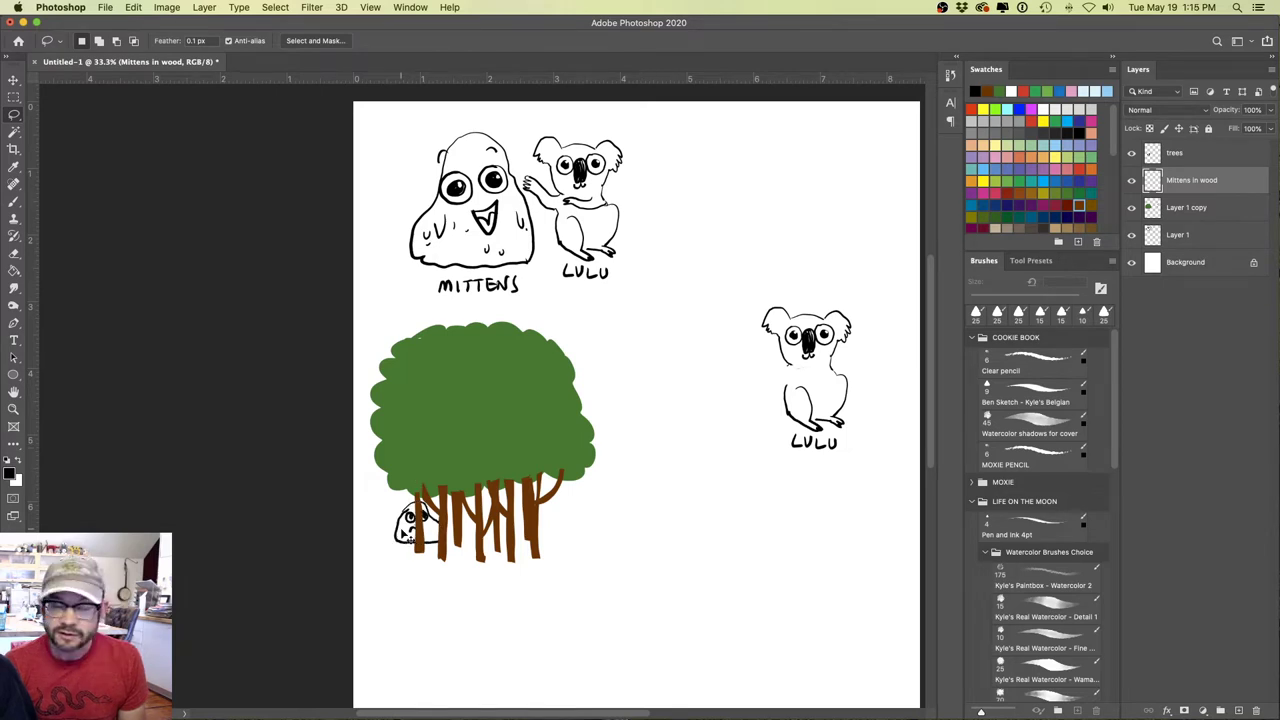
drag(415, 534, 402, 531)
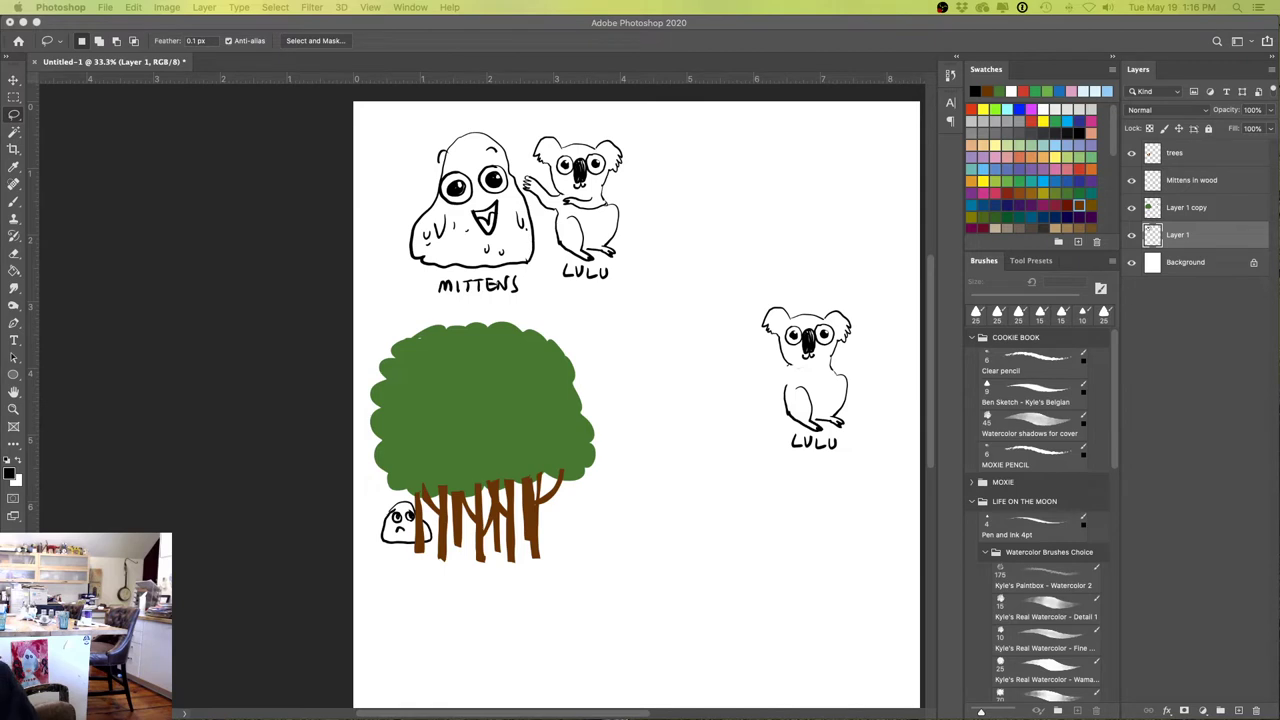
- On Layer 1, lasso and delete the large Mittens' body outline, keeping its eyes, mouth and name
mouse_move(424, 200)
mouse_down()
mouse_move(429, 251)
mouse_move(461, 268)
mouse_move(520, 266)
mouse_move(540, 250)
mouse_move(525, 188)
mouse_move(540, 252)
mouse_move(464, 272)
mouse_move(404, 262)
mouse_move(405, 230)
mouse_up()
key(Delete)
key(ctrl+d)
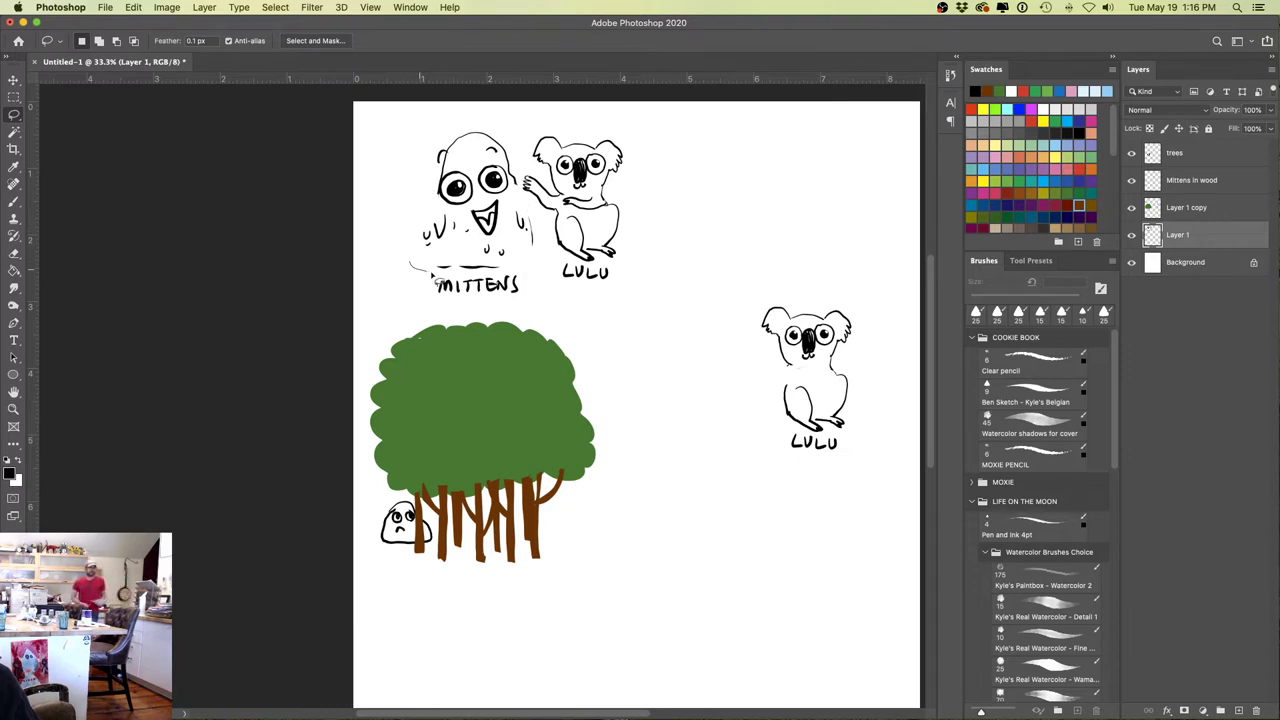
key(Delete)
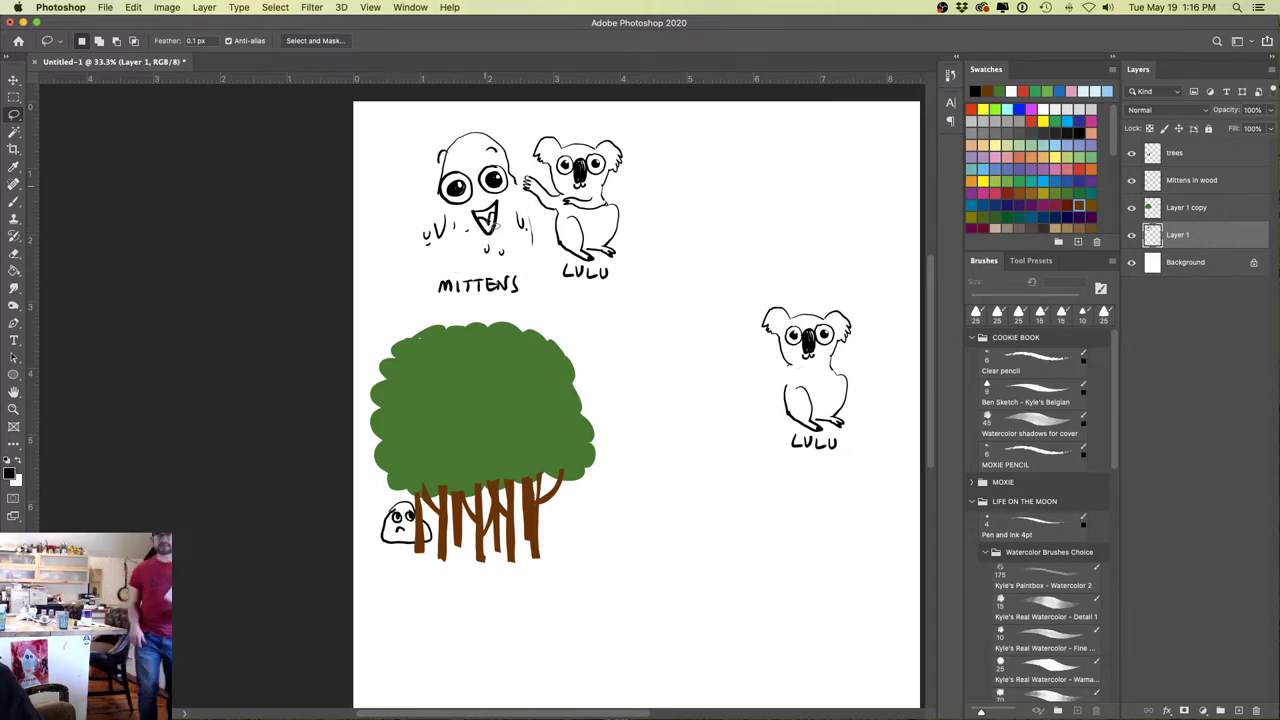
mouse_move(518, 190)
mouse_down()
mouse_move(510, 147)
mouse_move(451, 132)
mouse_move(432, 193)
mouse_move(445, 200)
mouse_move(440, 150)
mouse_up()
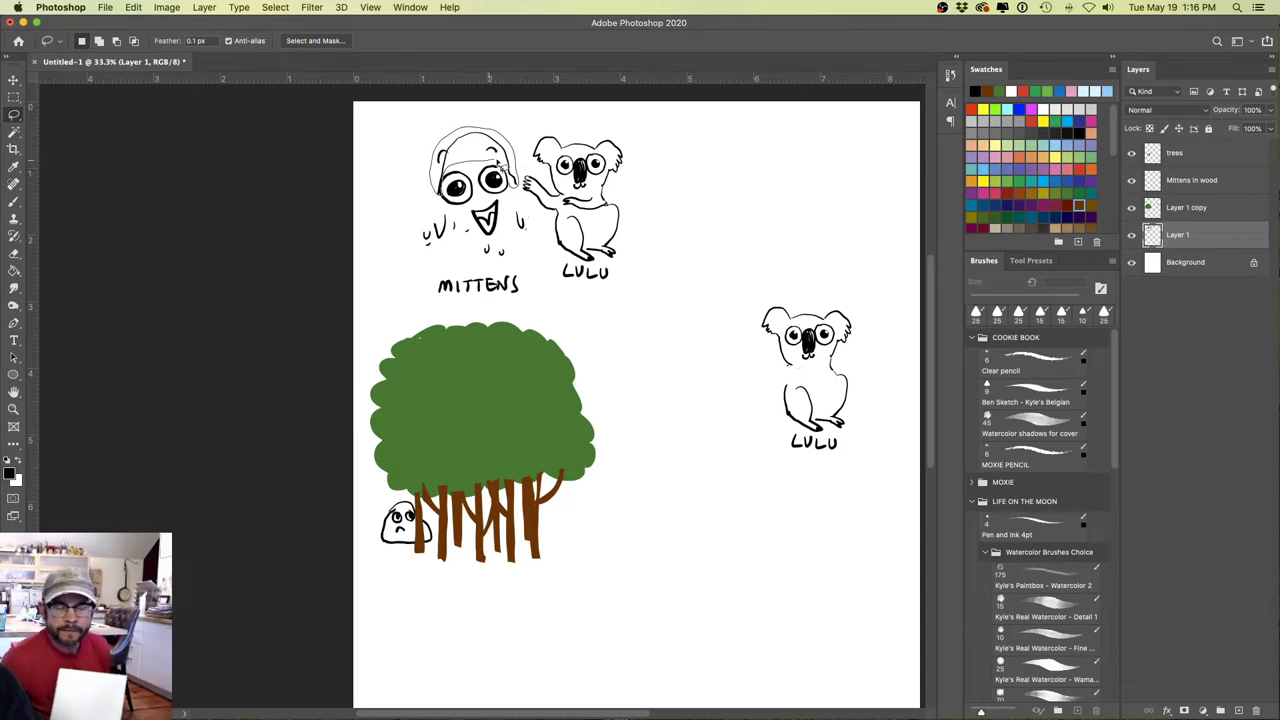
key(Delete)
key(super+d)
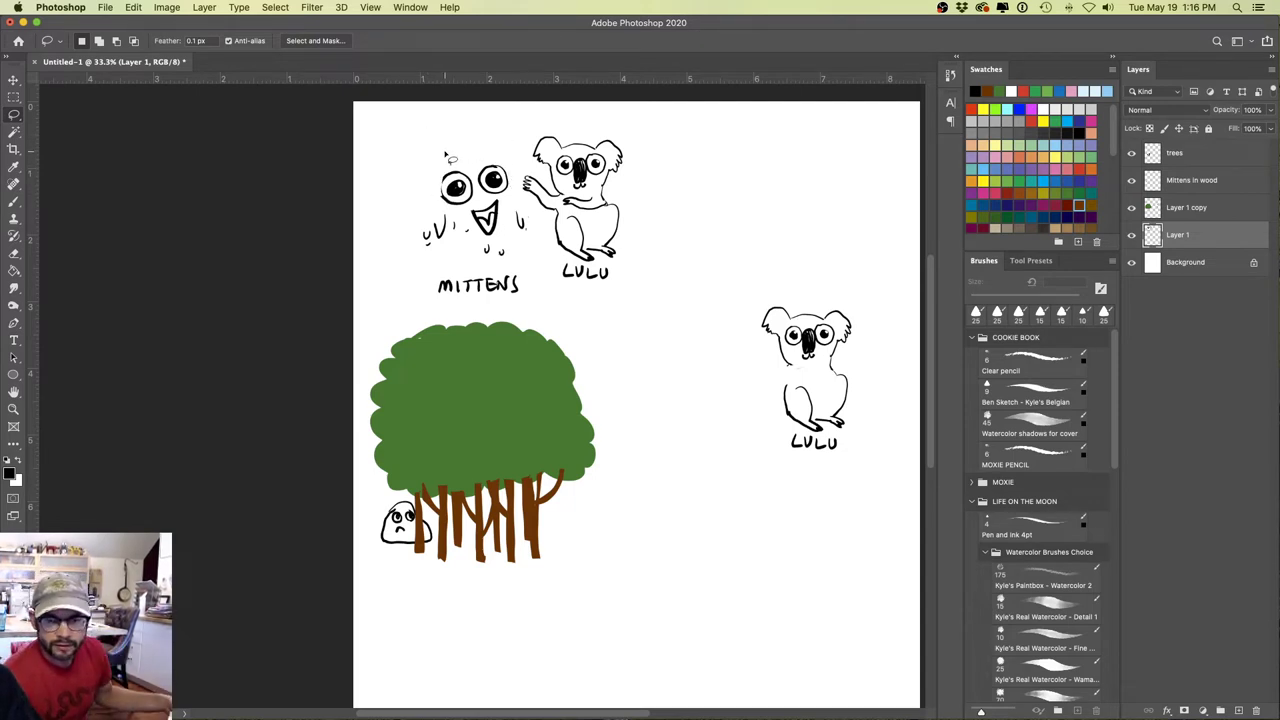
- Brush a round black body outline around the large Mittens' face and add small texture marks inside it
key(b)
mouse_move(490, 148)
mouse_down()
mouse_move(527, 197)
mouse_move(524, 237)
mouse_move(466, 260)
mouse_move(427, 256)
mouse_move(409, 232)
mouse_move(418, 176)
mouse_move(436, 146)
mouse_up()
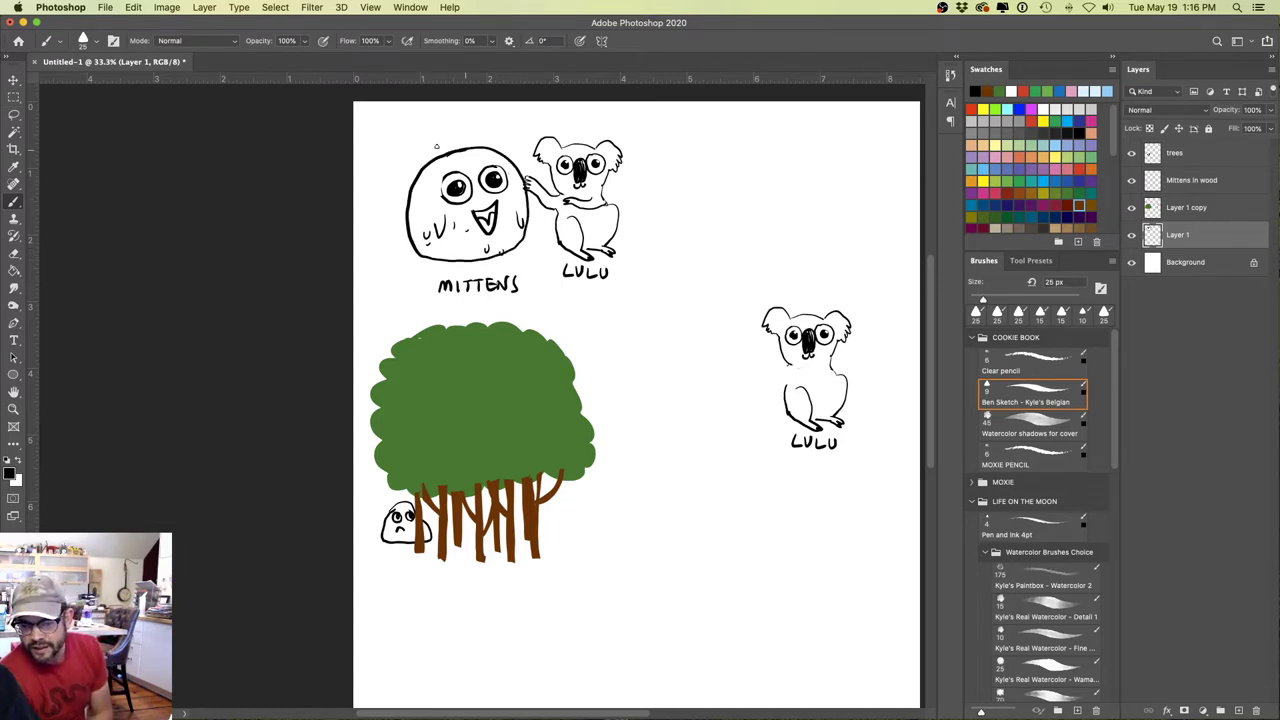
drag(429, 243, 442, 252)
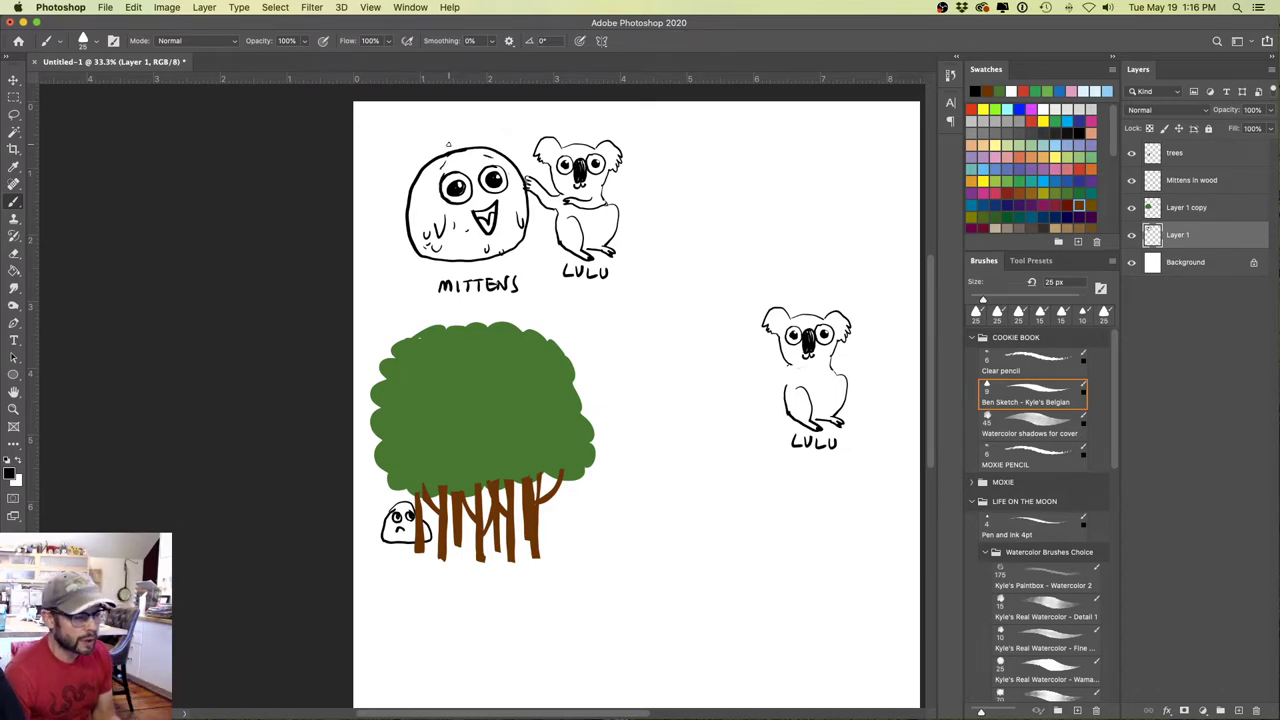
- Hide and reshow Layer 1 to check which drawings it holds
key(l)
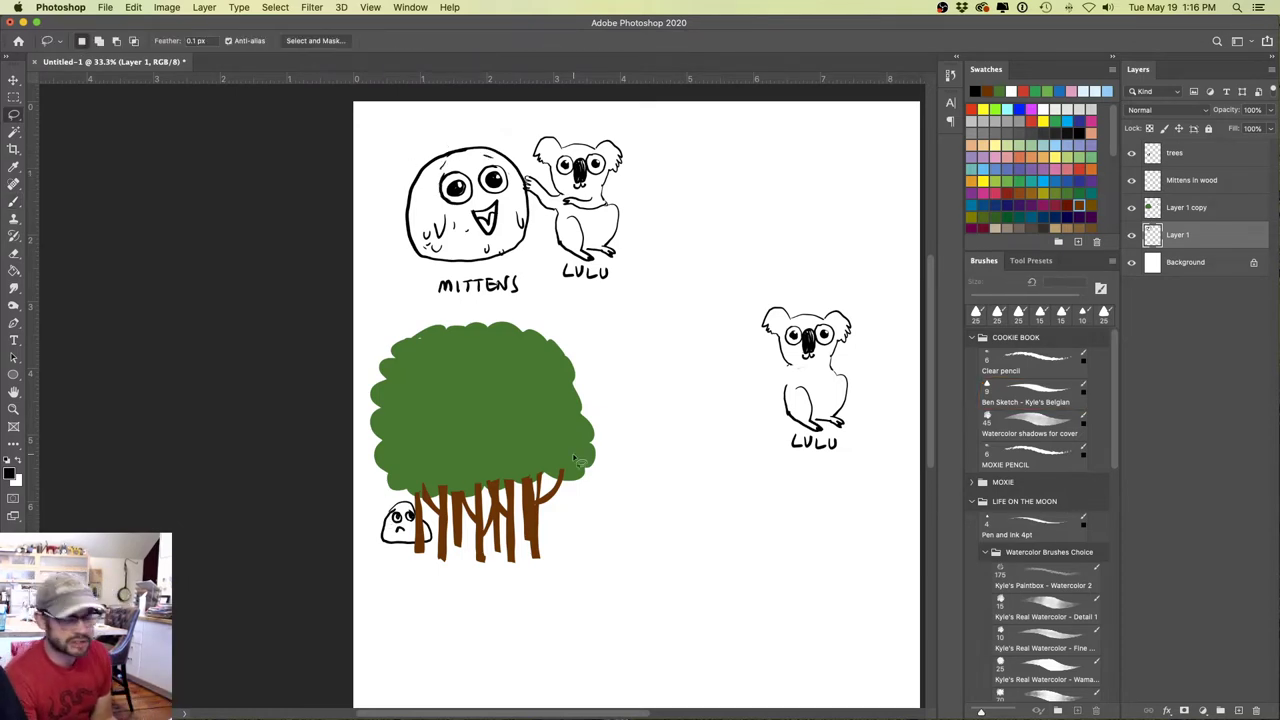
click(1132, 235)
click(1132, 235)
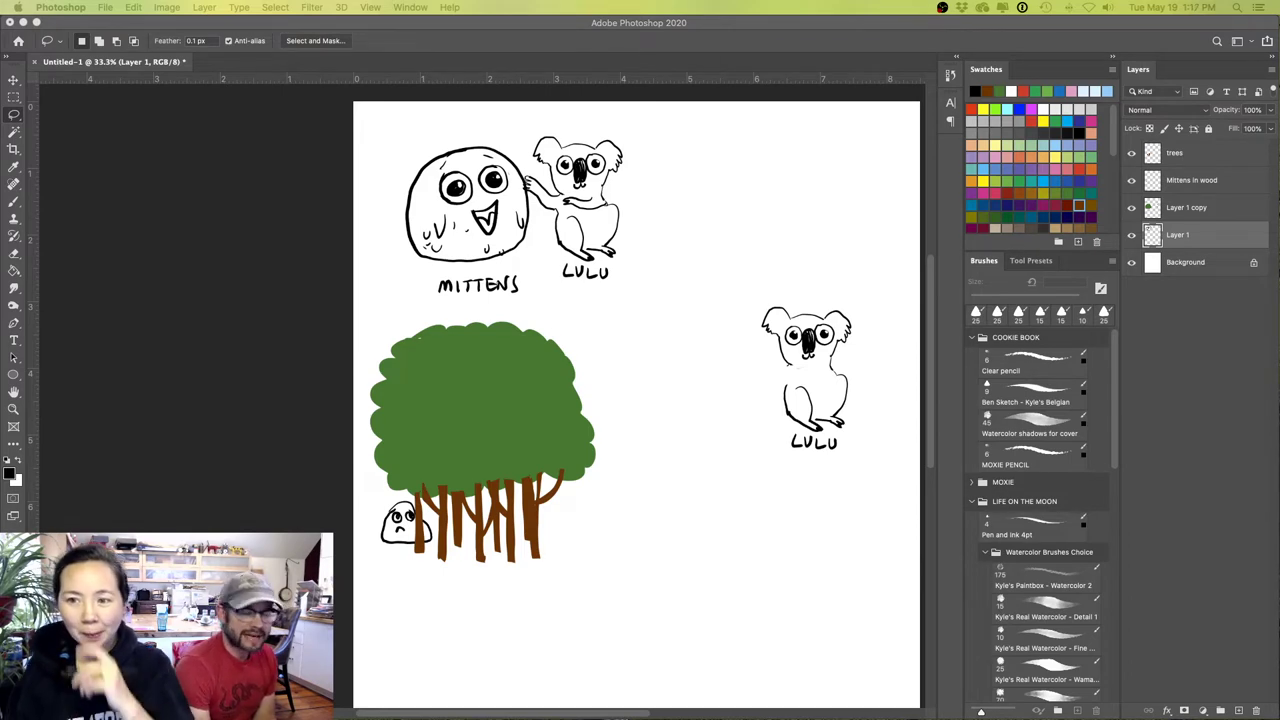
click(466, 478)
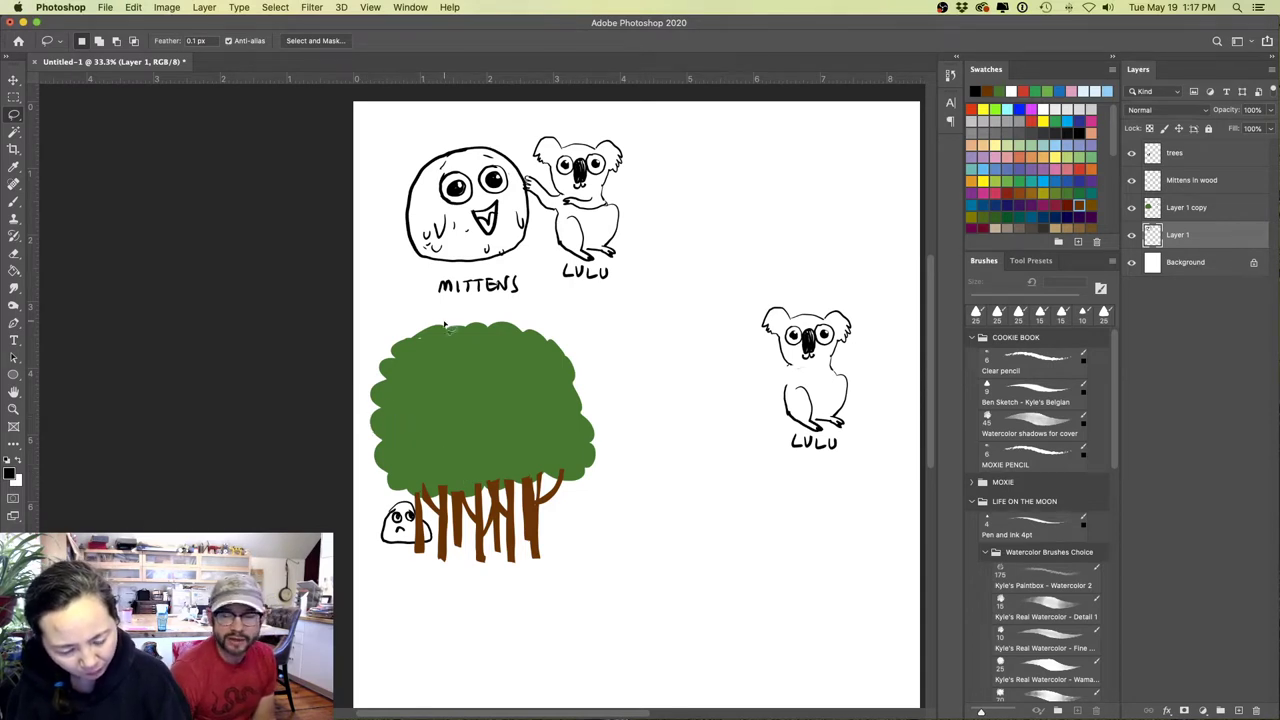
- Lasso a small scalloped flower head beside the upper koala and fill it with bright yellow
key(b)
click(970, 181)
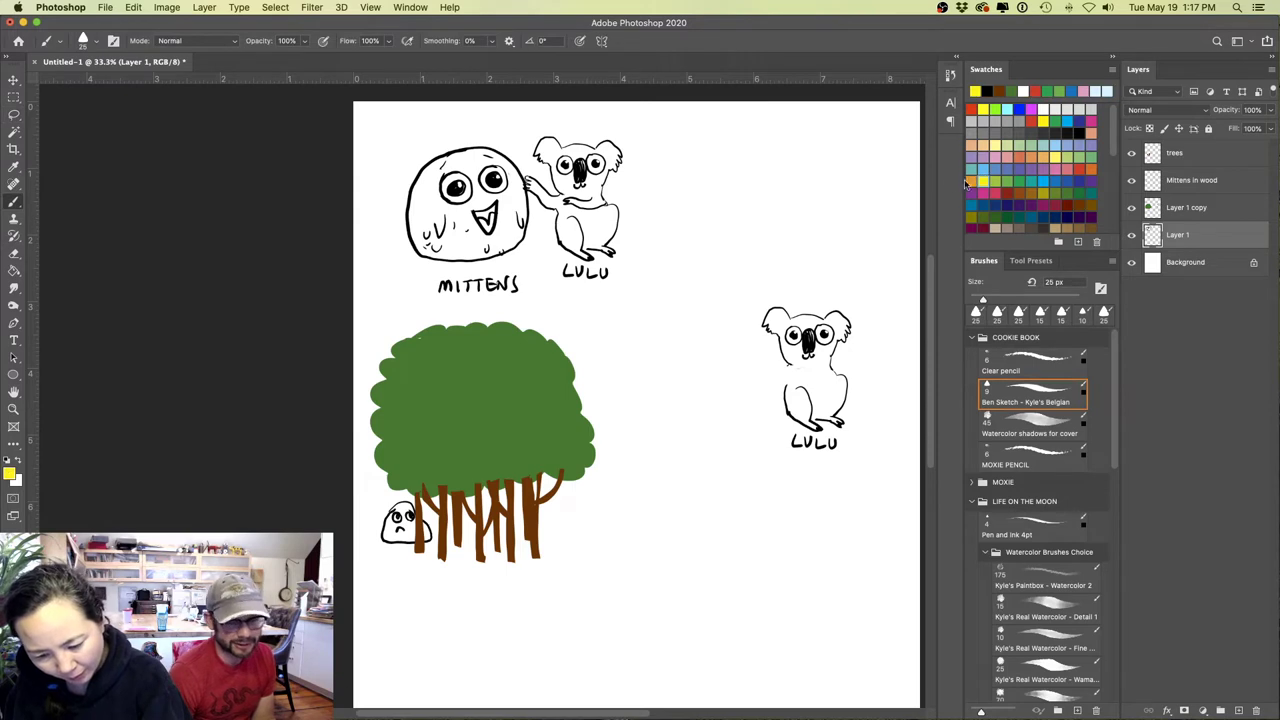
key(l)
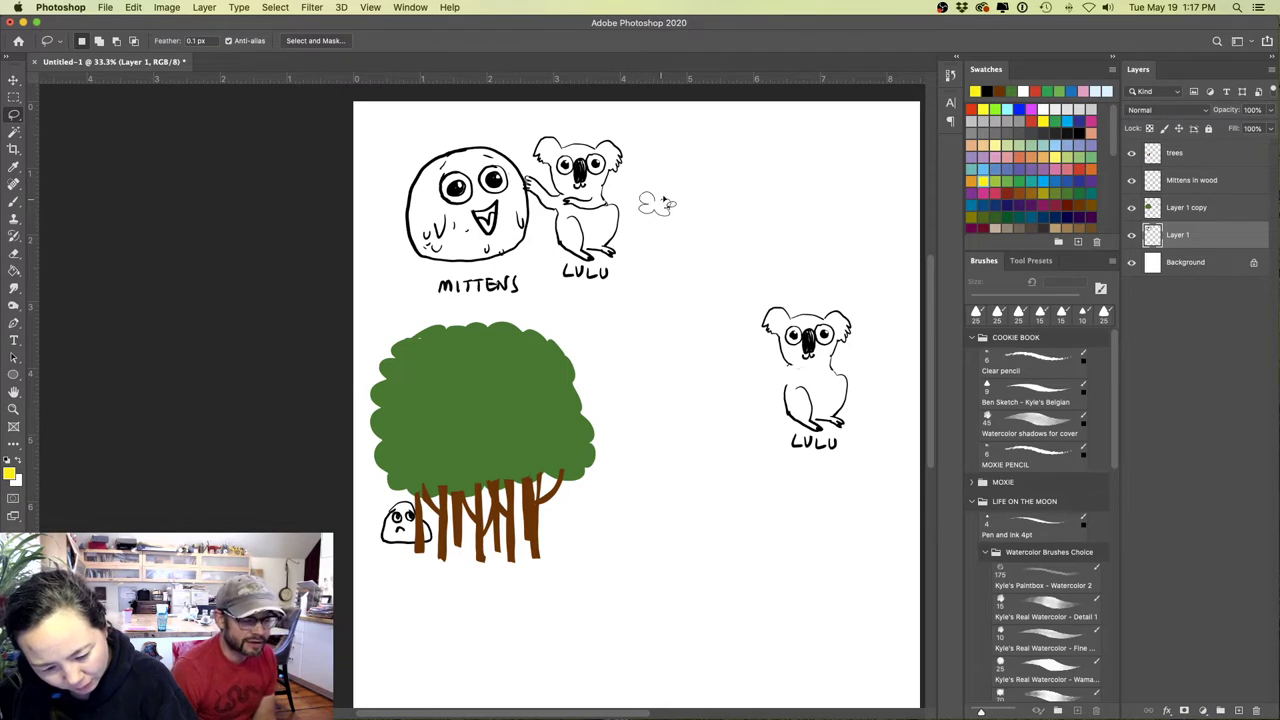
drag(640, 203, 645, 218)
key(alt+BackSpace)
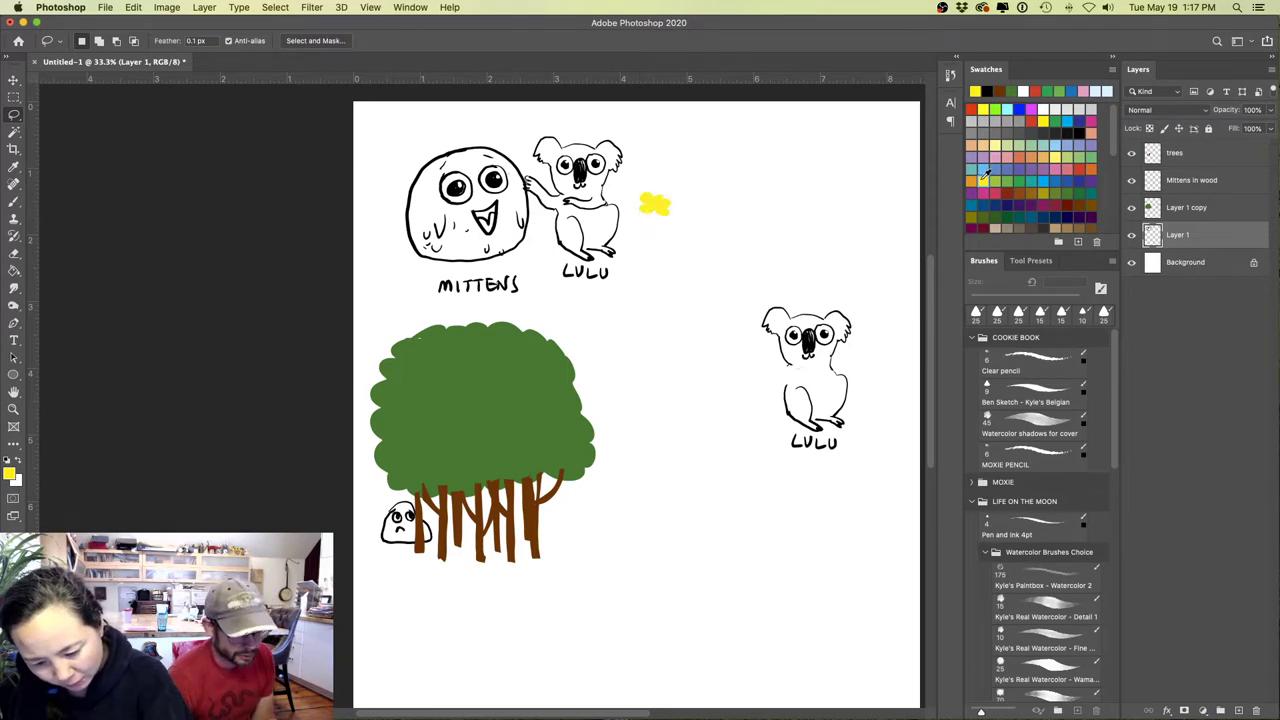
- Brush a yellow-green centre mark, long stem and small leaves for the yellow flower
click(990, 180)
click(1030, 390)
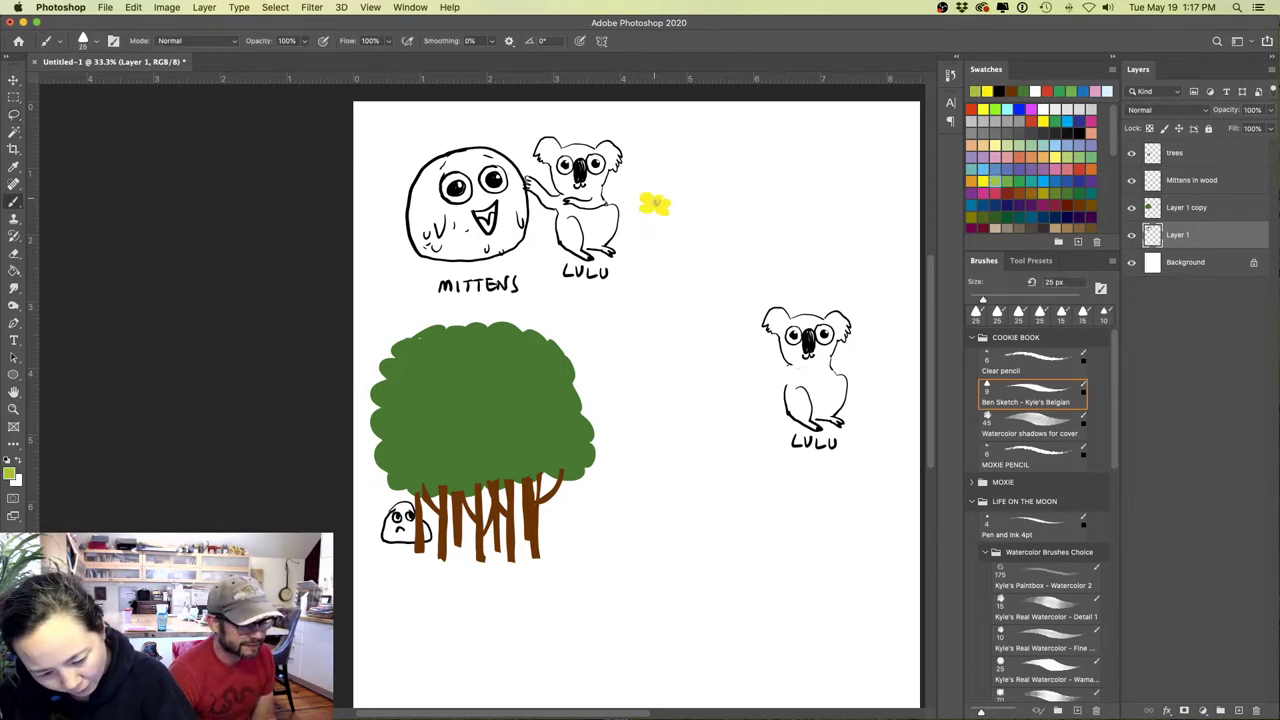
drag(652, 206, 647, 290)
mouse_move(650, 236)
mouse_down()
mouse_move(637, 219)
mouse_move(659, 235)
mouse_move(637, 251)
mouse_up()
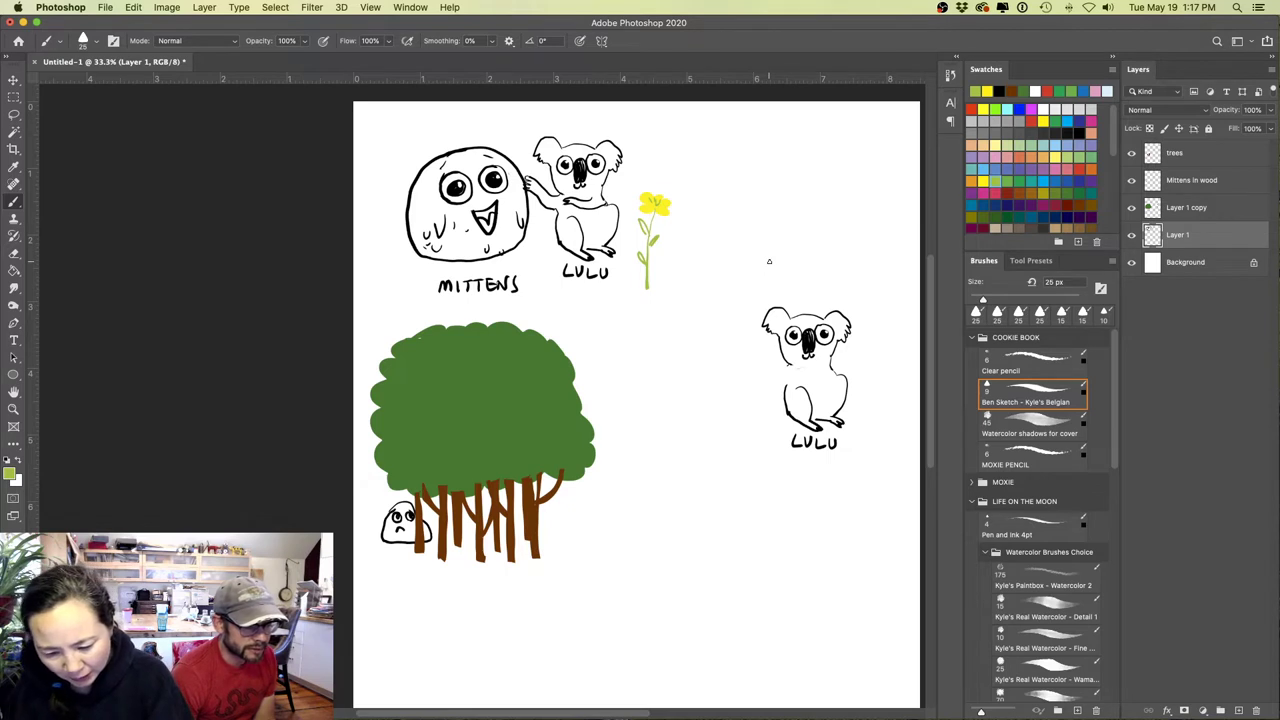
- In black, write 48/47 above a bearded man wearing a brimmed cap with an emblem, with a speech bubble reading NOT CUTE!
click(7, 459)
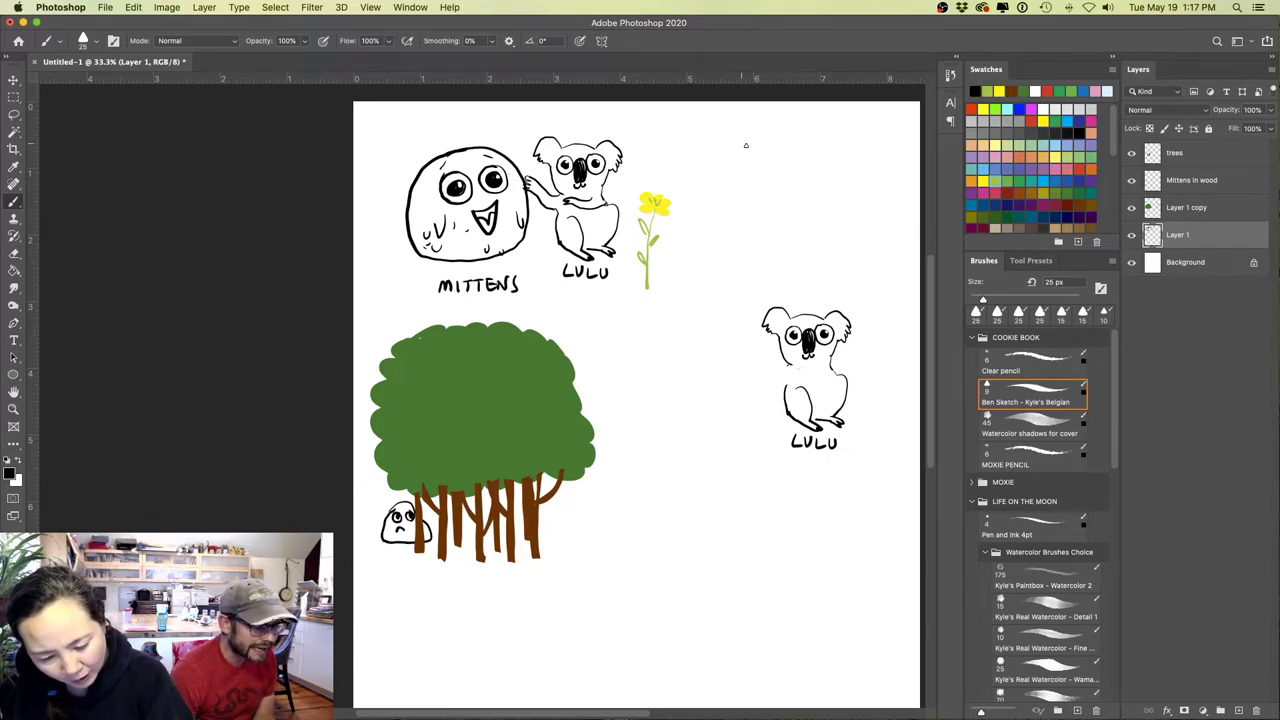
mouse_move(757, 125)
mouse_down()
mouse_move(768, 140)
mouse_move(777, 131)
mouse_move(785, 166)
mouse_move(822, 154)
mouse_up()
mouse_move(817, 142)
mouse_down()
mouse_move(723, 179)
mouse_move(800, 210)
mouse_move(800, 189)
mouse_move(759, 185)
mouse_move(777, 193)
mouse_move(762, 203)
mouse_move(772, 214)
mouse_move(750, 199)
mouse_move(756, 221)
mouse_move(742, 228)
mouse_move(741, 216)
mouse_move(732, 240)
mouse_move(759, 265)
mouse_move(805, 221)
mouse_move(792, 240)
mouse_move(754, 246)
mouse_up()
mouse_move(757, 234)
mouse_down()
mouse_move(742, 246)
mouse_move(663, 145)
mouse_move(726, 218)
mouse_up()
mouse_move(669, 151)
mouse_down()
mouse_move(690, 141)
mouse_move(679, 165)
mouse_up()
drag(684, 155, 690, 156)
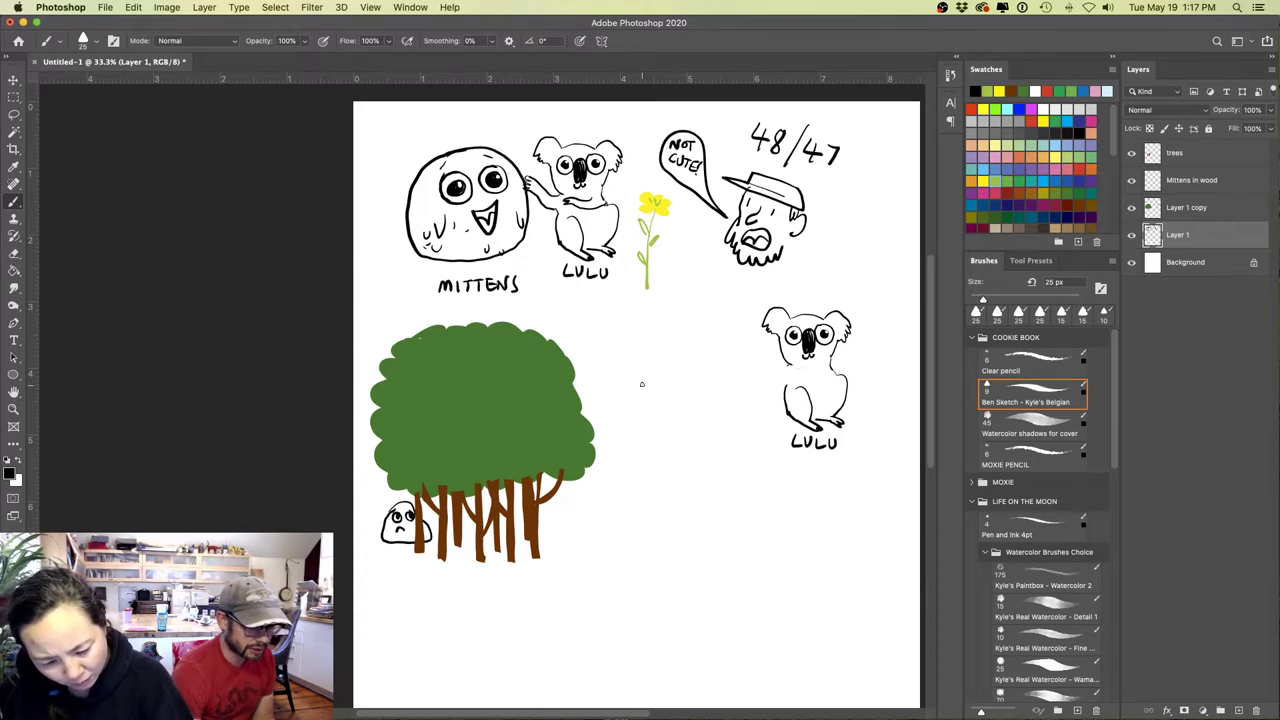
drag(781, 212, 788, 256)
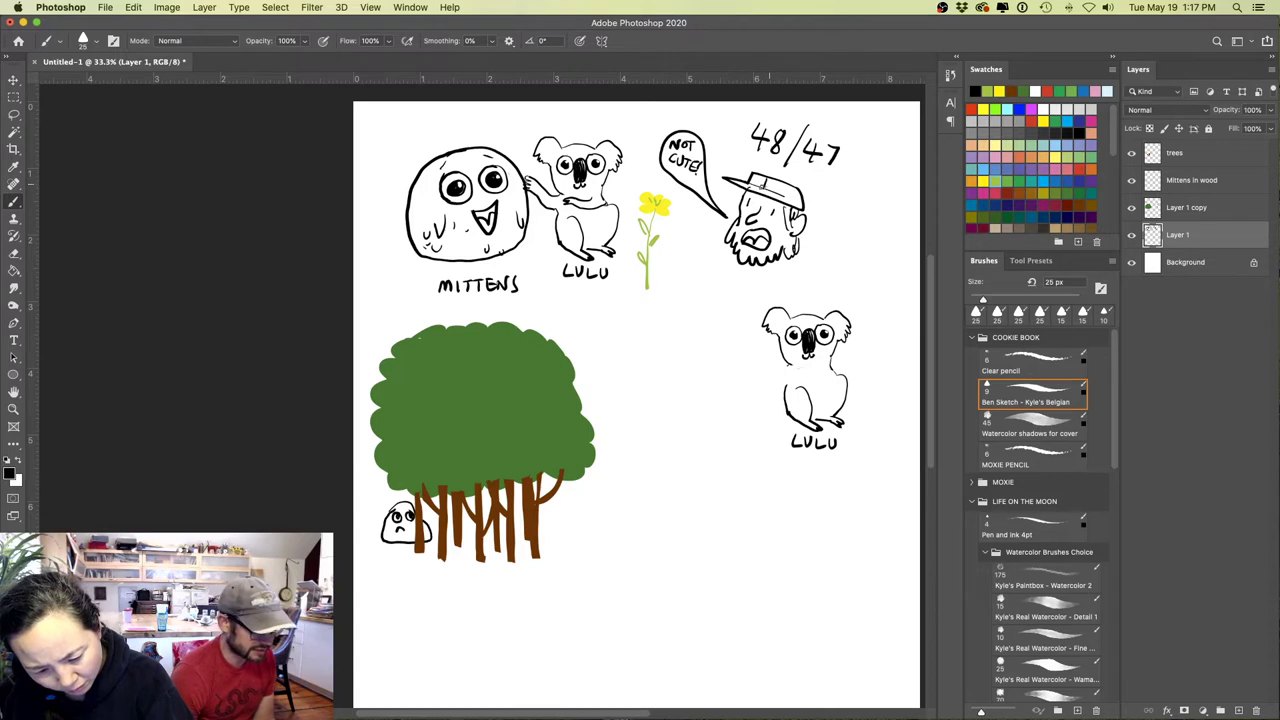
drag(761, 181, 765, 185)
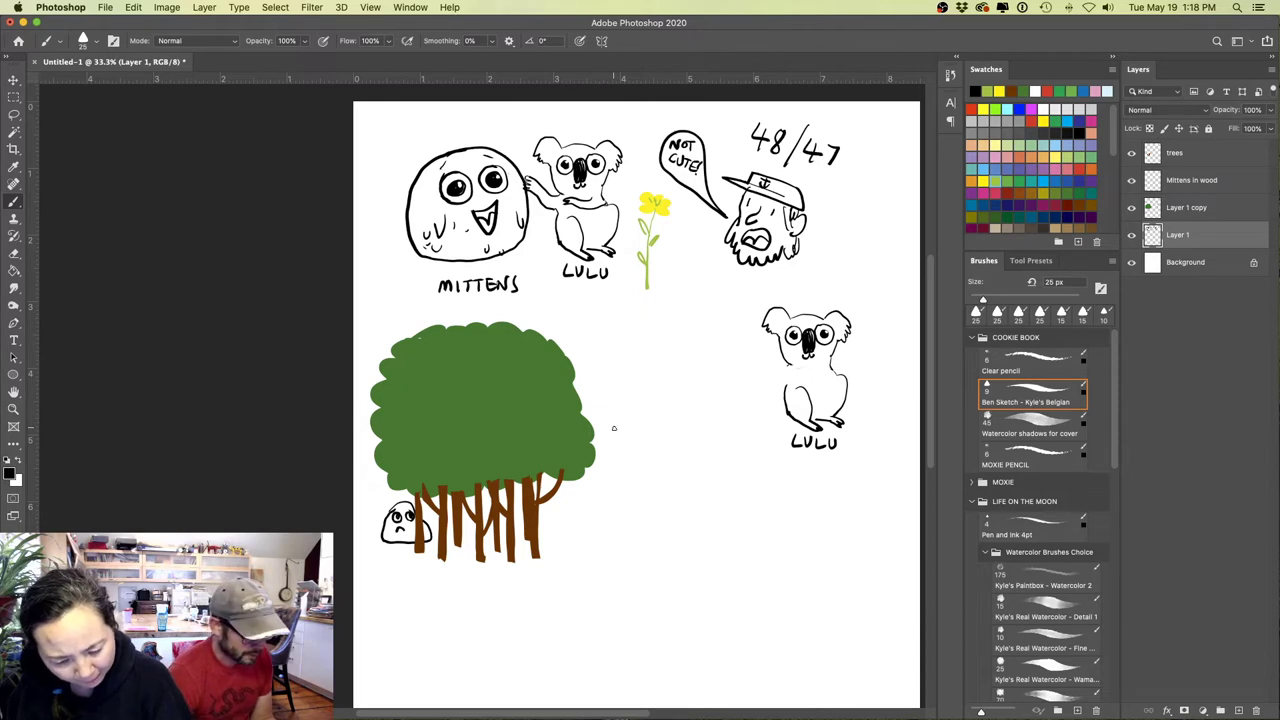
- Toggle the visibility of the Mittens in wood and trees layers off and on, and make Mittens in wood the active layer
key(l)
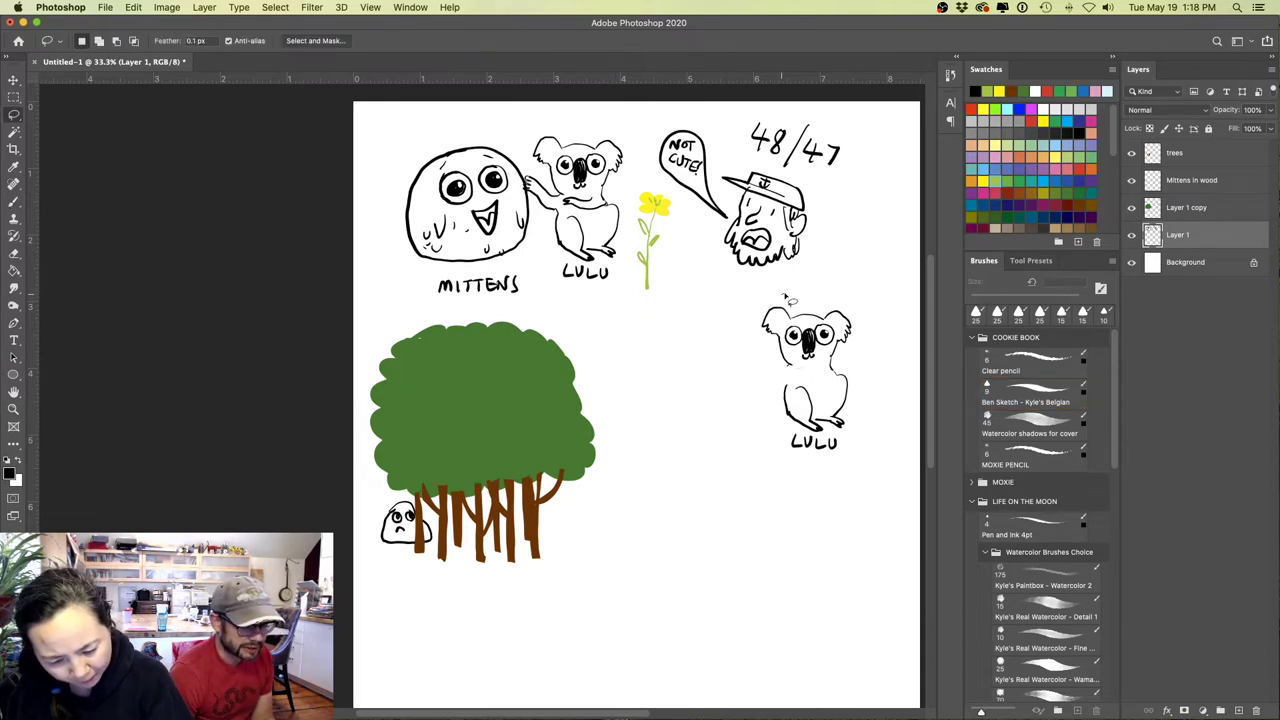
click(1131, 180)
click(1131, 180)
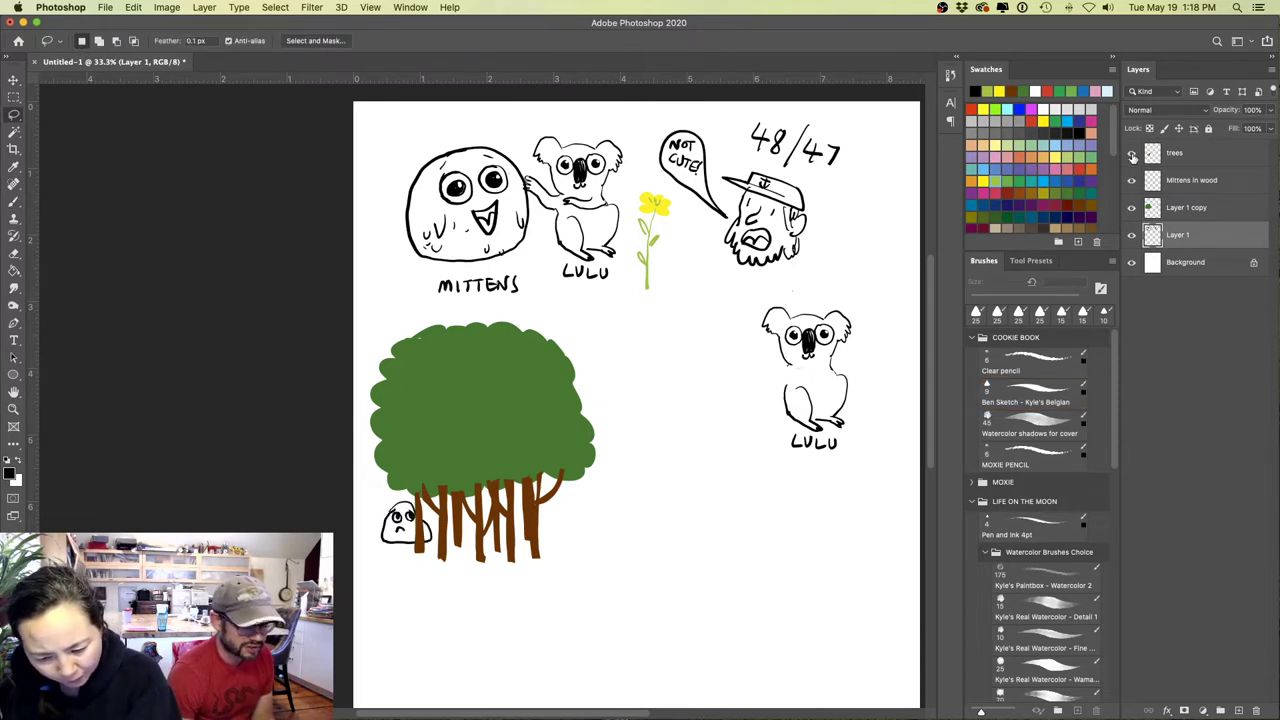
click(1131, 153)
click(1131, 153)
click(1185, 181)
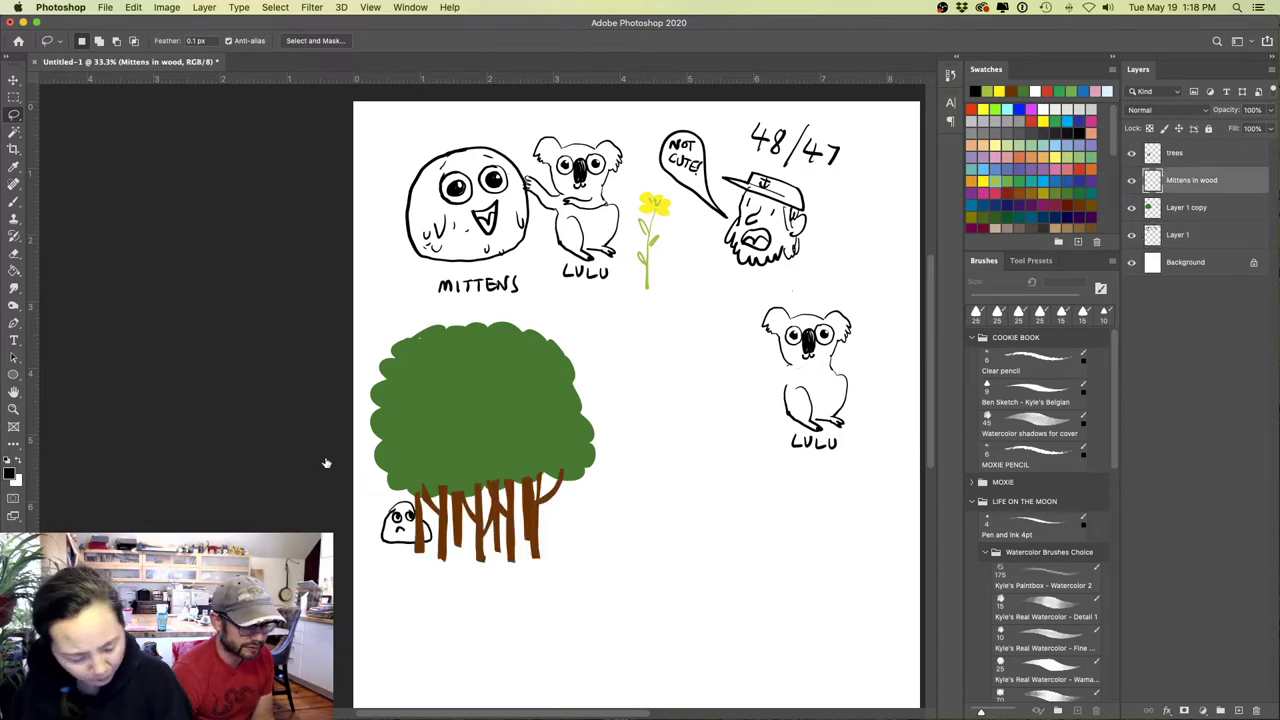